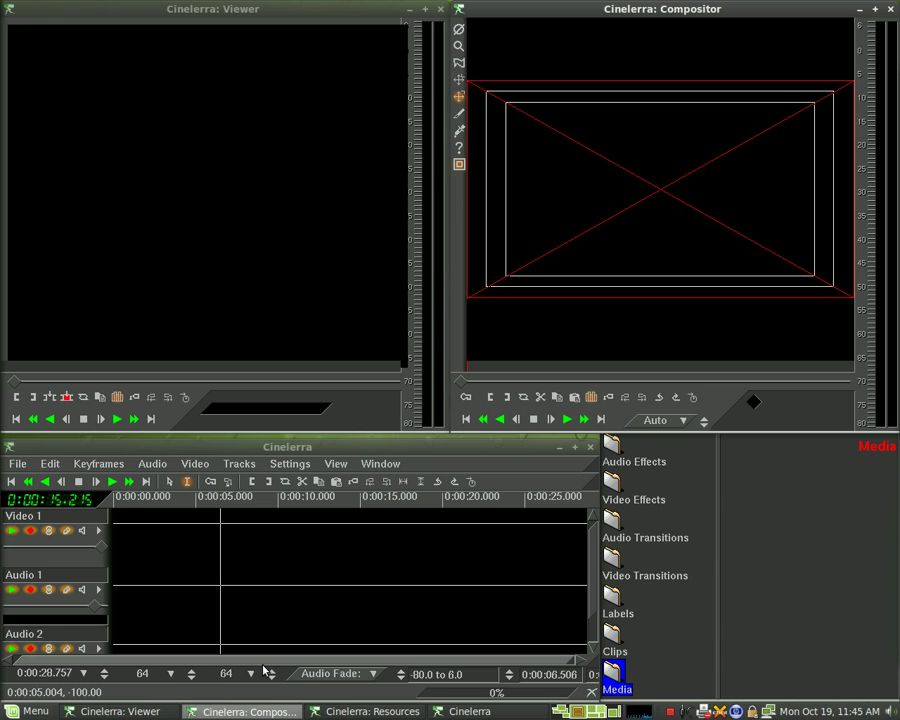
Load tapeA005.dv and tapeB004.dv with the Replace current project insertion strategy
click(408, 450)
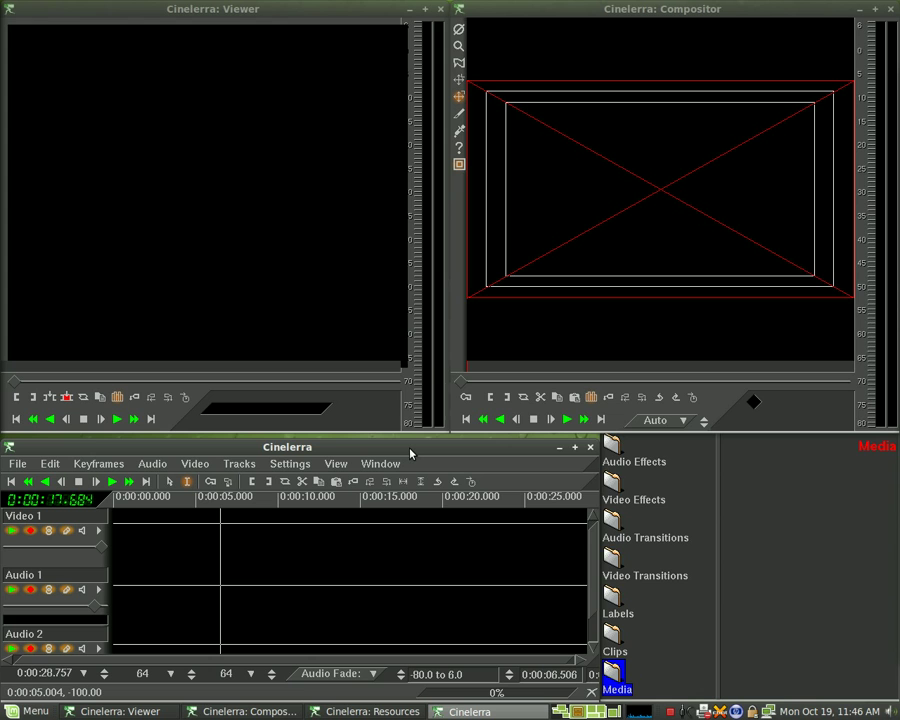
key(o)
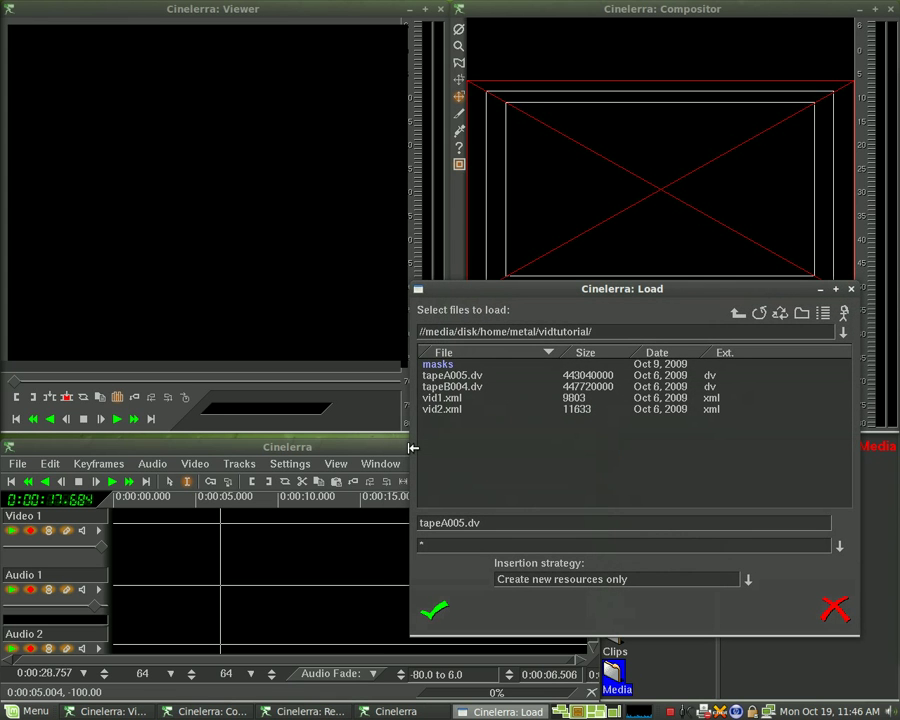
click(469, 377)
shift+click(471, 387)
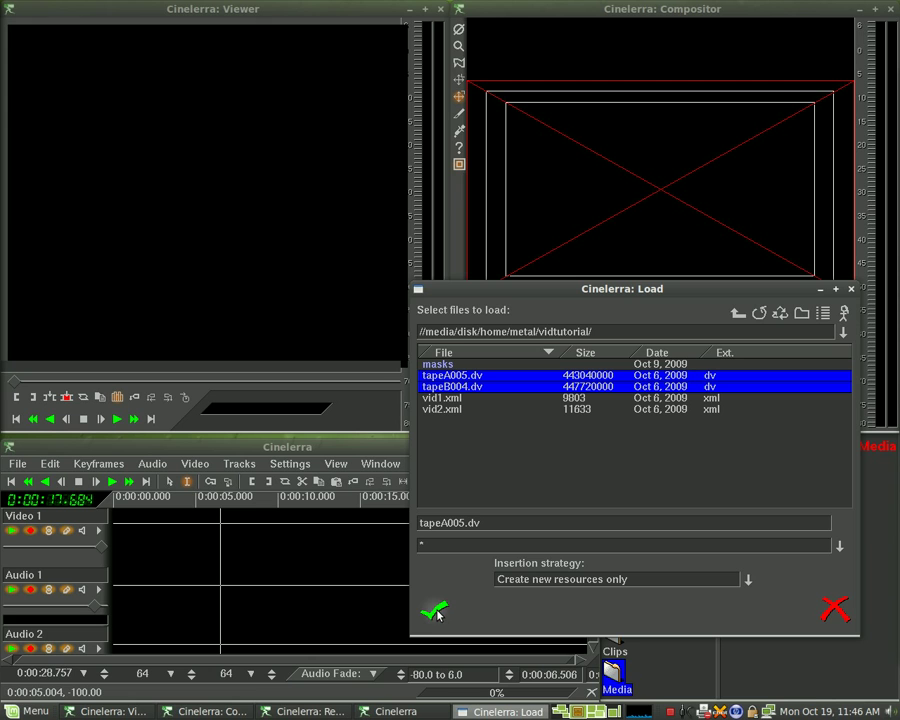
click(748, 579)
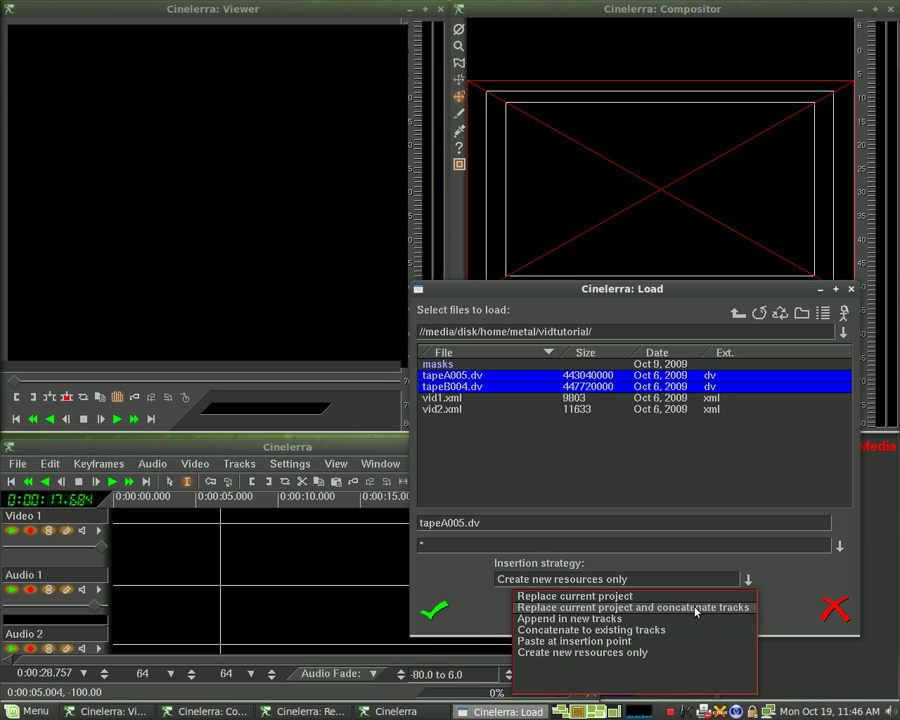
click(575, 596)
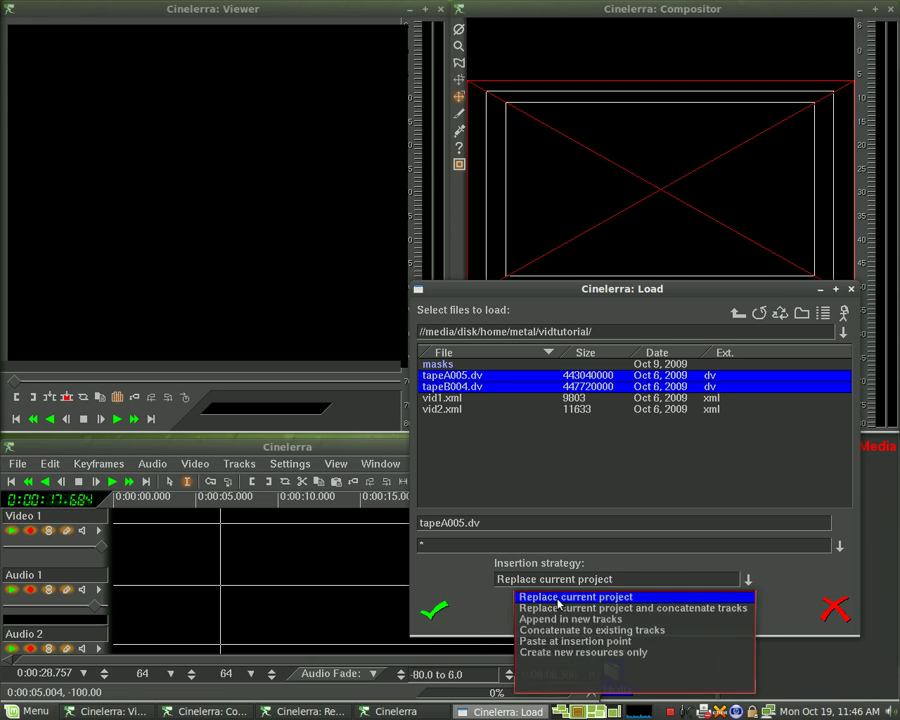
click(434, 609)
Delete all four audio tracks, Audio 1 to Audio 4, leaving only the two video tracks in the timeline
drag(490, 441, 512, 149)
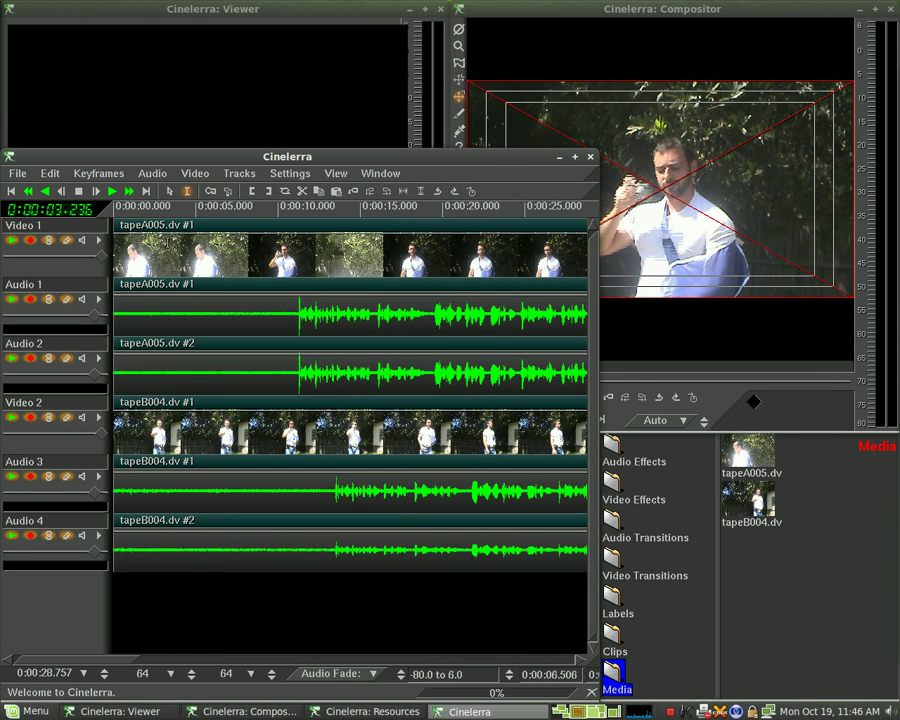
right_click(212, 314)
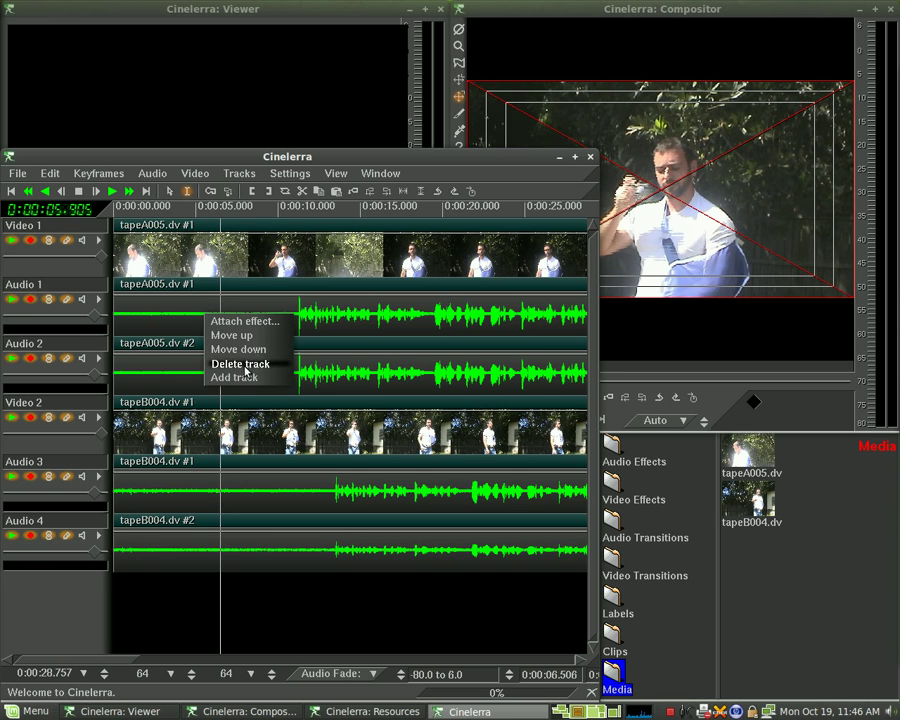
click(240, 362)
right_click(233, 328)
click(256, 374)
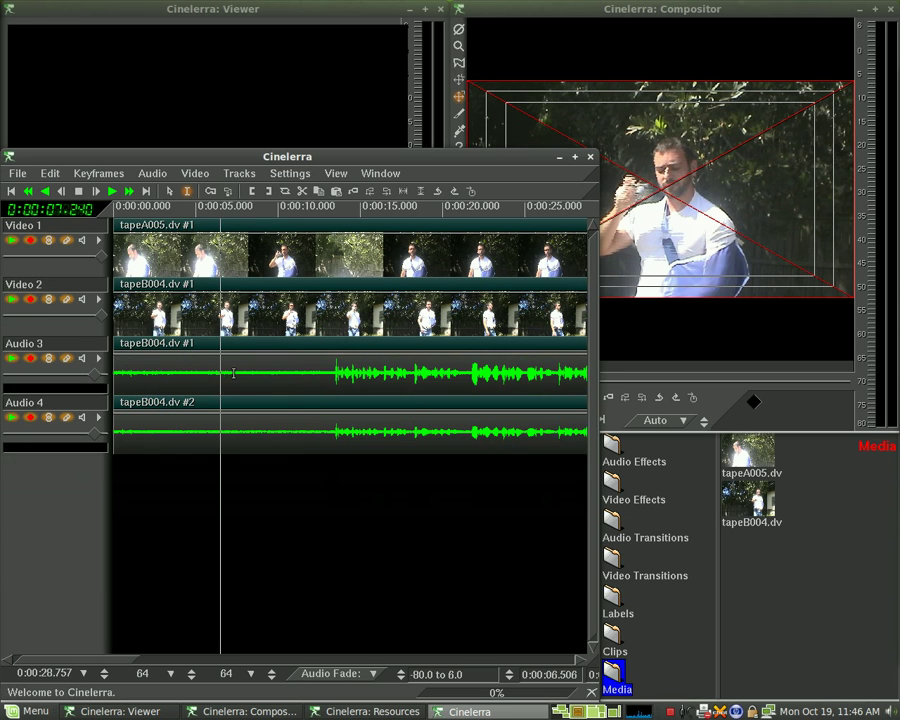
right_click(229, 374)
click(245, 422)
right_click(219, 383)
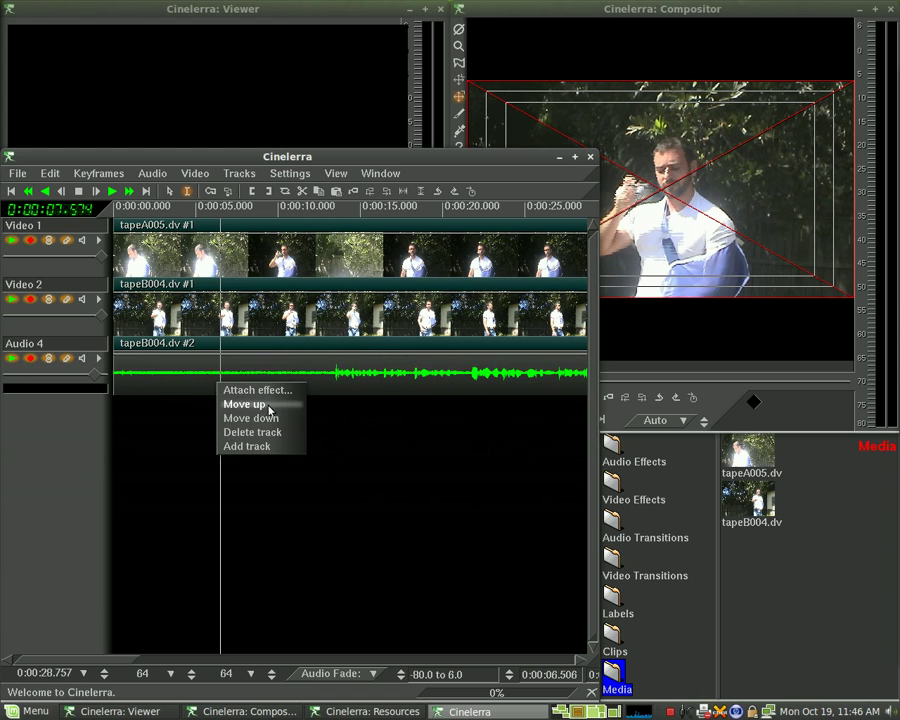
click(266, 434)
drag(388, 155, 384, 428)
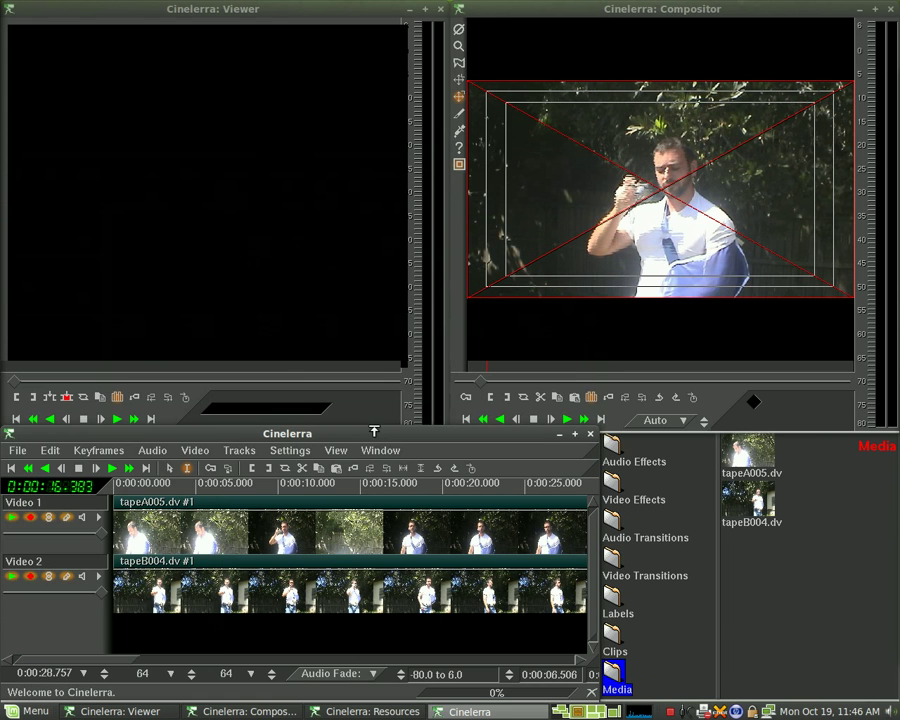
With Video 2 disarmed, try shifting the Video 1 picture toward the frame's lower right using the camera tool, and undo the shift
click(30, 578)
click(458, 81)
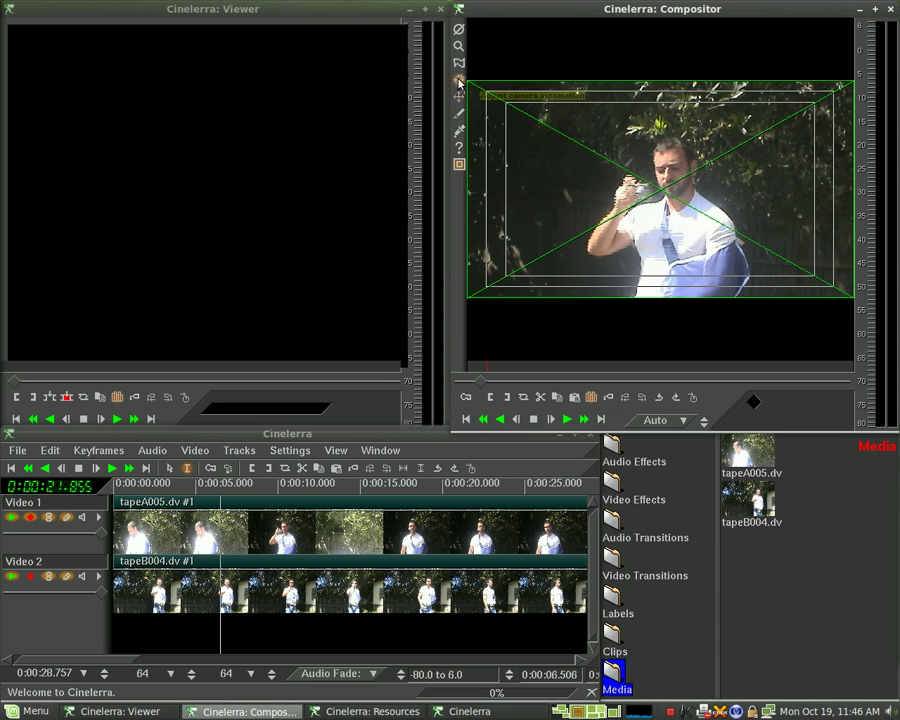
click(458, 97)
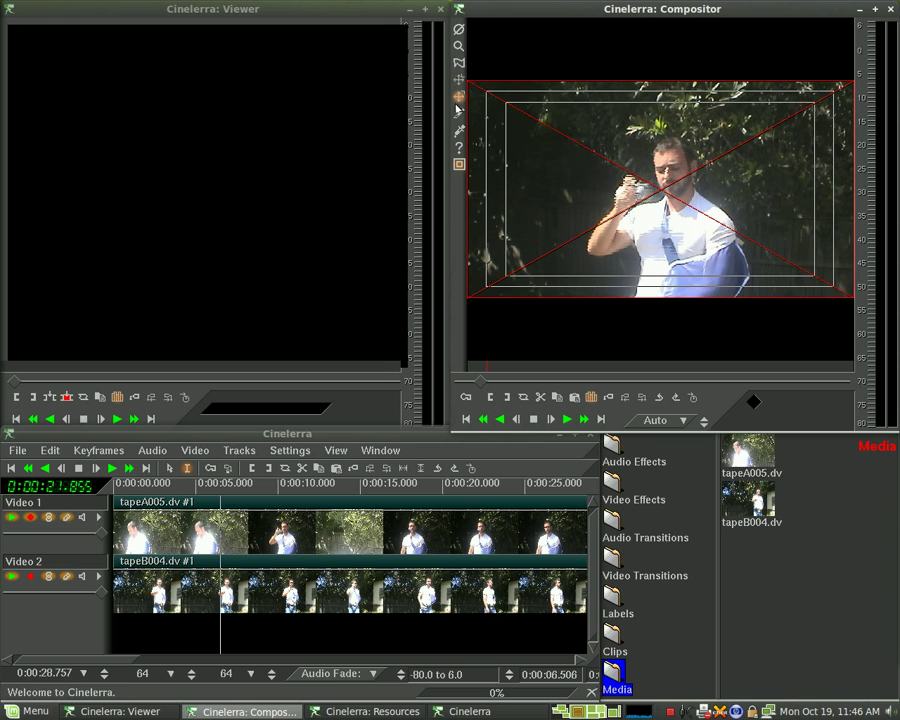
click(459, 79)
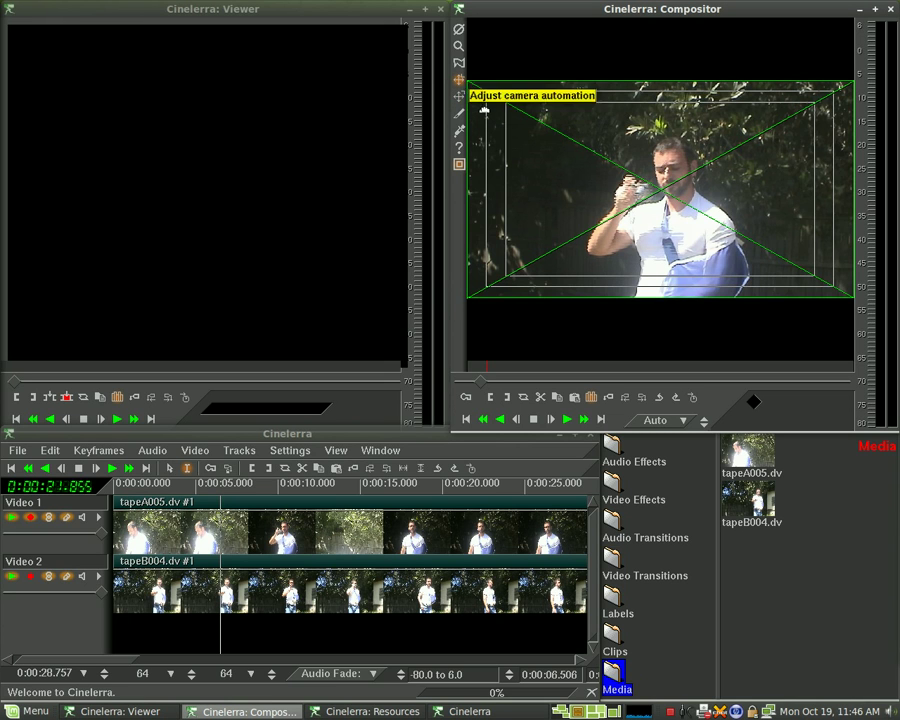
drag(718, 240, 560, 148)
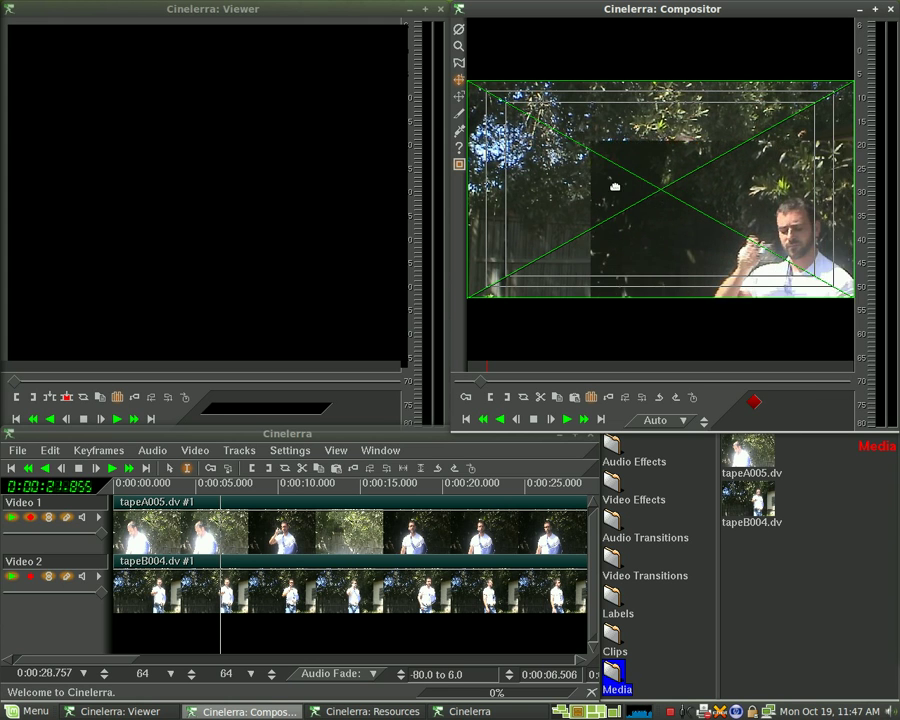
drag(615, 187, 684, 199)
key(z)
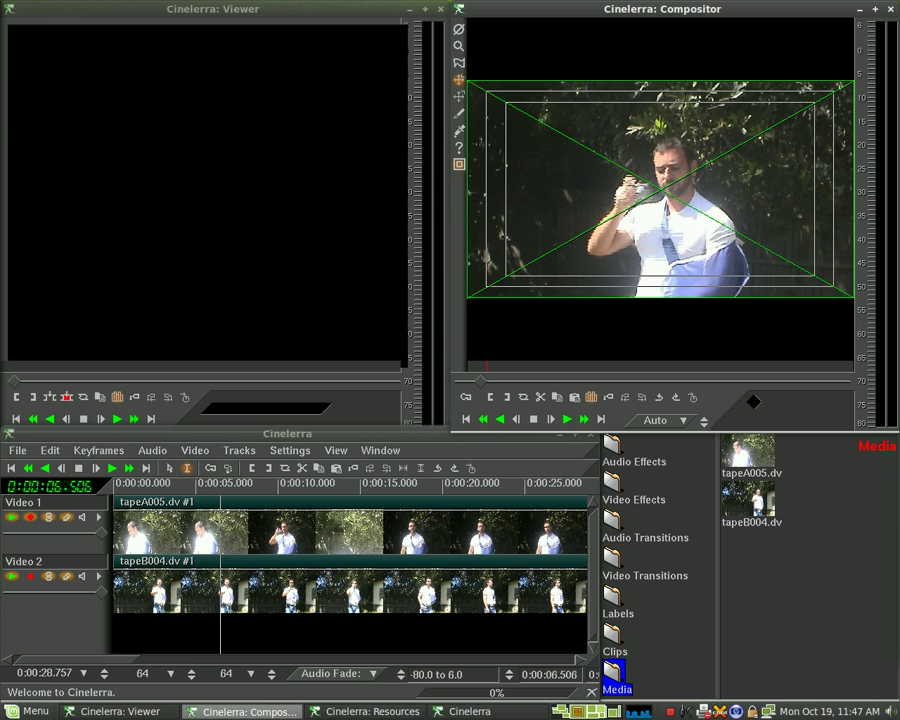
Offset the Video 1 projector toward the frame's lower right and the Video 2 projector toward its upper left, arming one track at a time
click(459, 96)
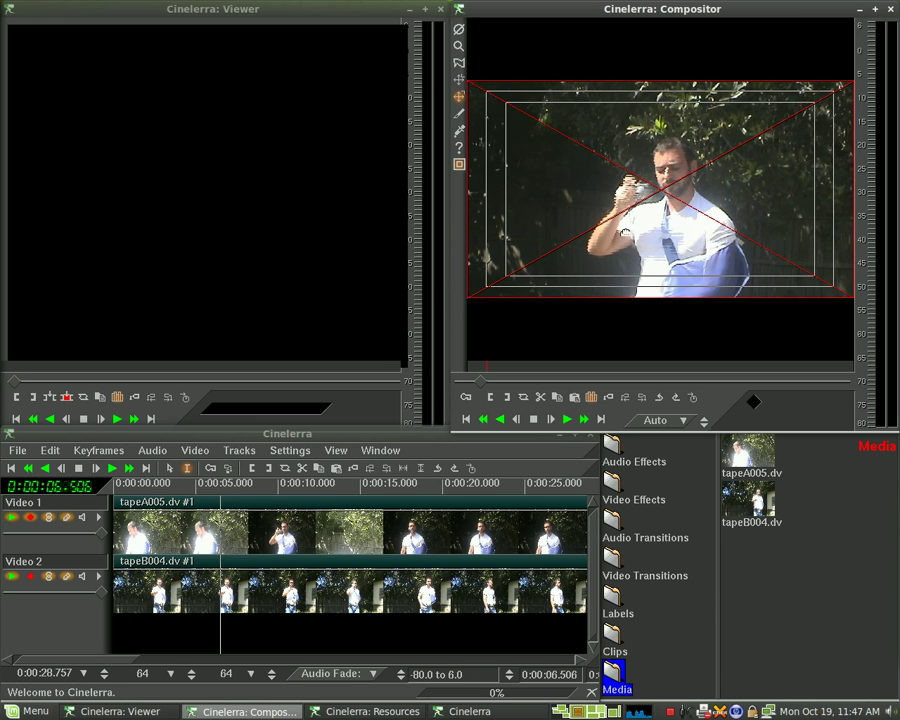
drag(688, 157, 816, 212)
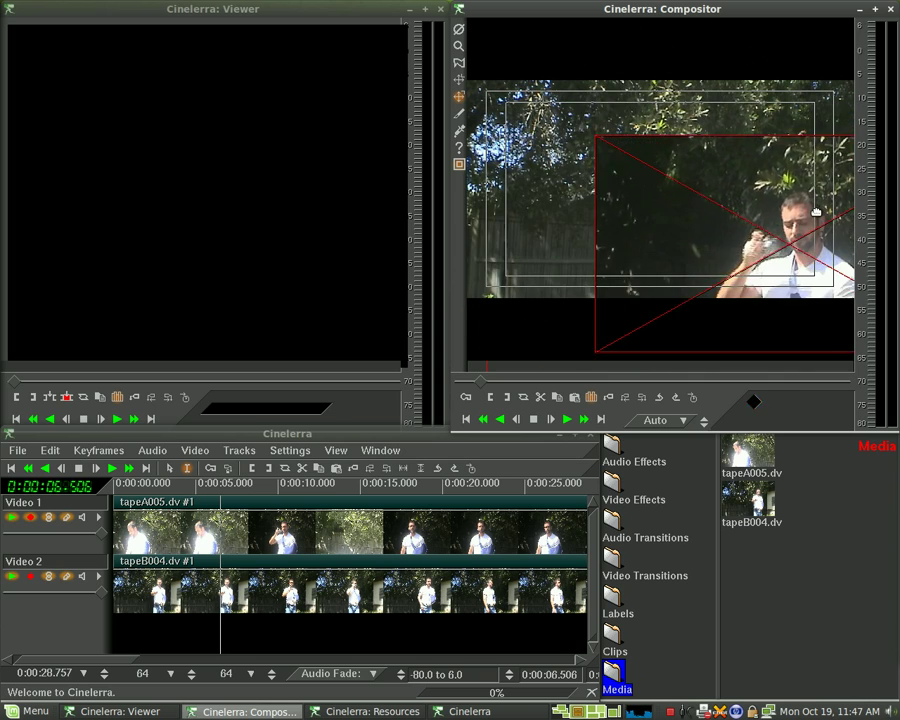
click(31, 518)
click(31, 576)
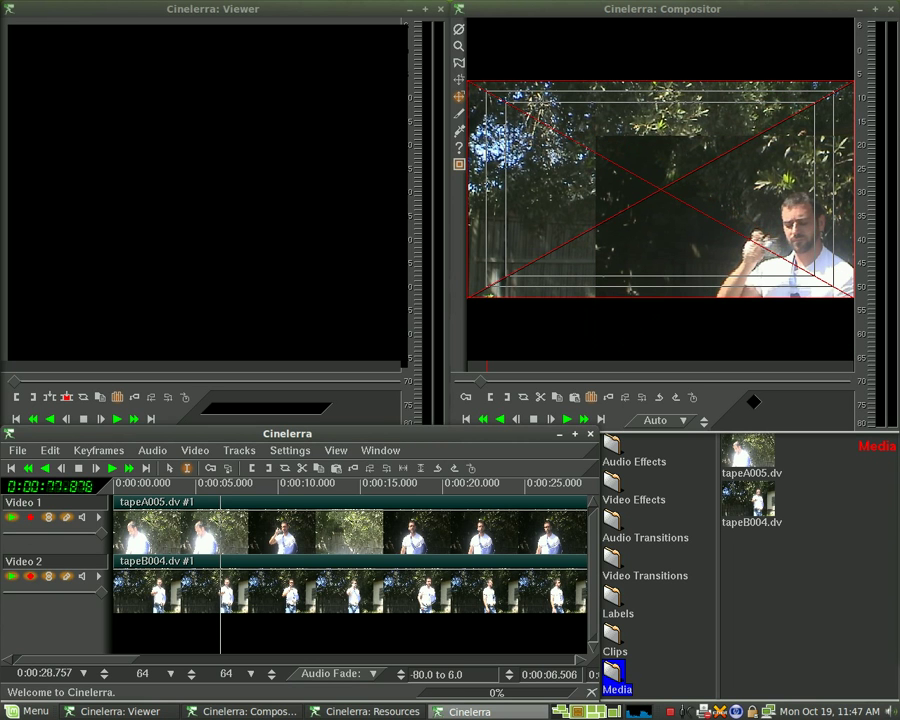
drag(652, 236, 552, 182)
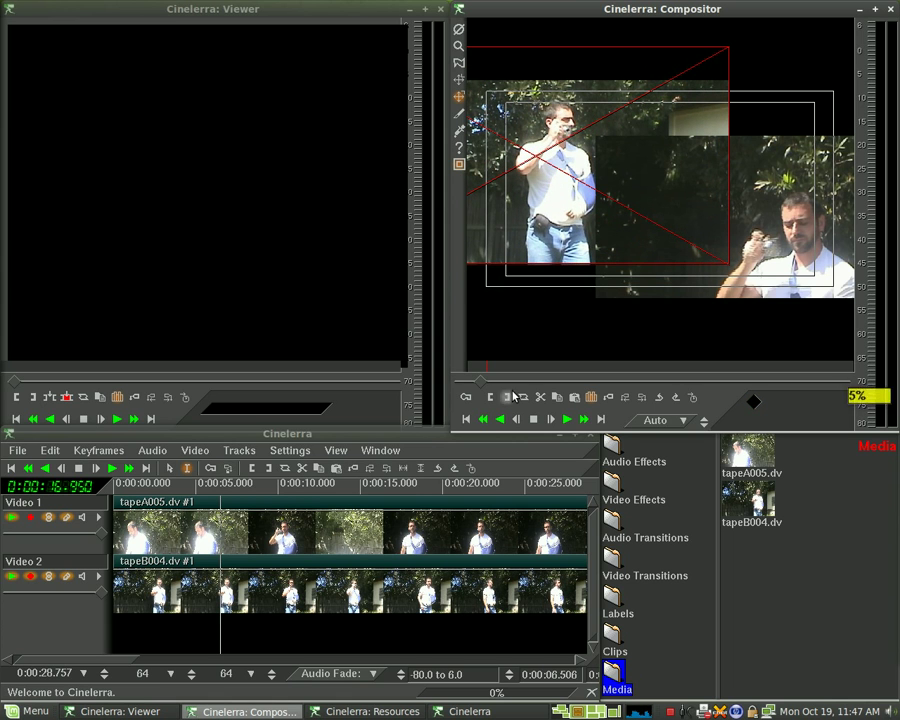
Enable automatic keyframes and animate the Video 2 projector from the frame's lower left at 6.506 s to its right side at 22.255 s
click(465, 397)
drag(639, 195, 618, 230)
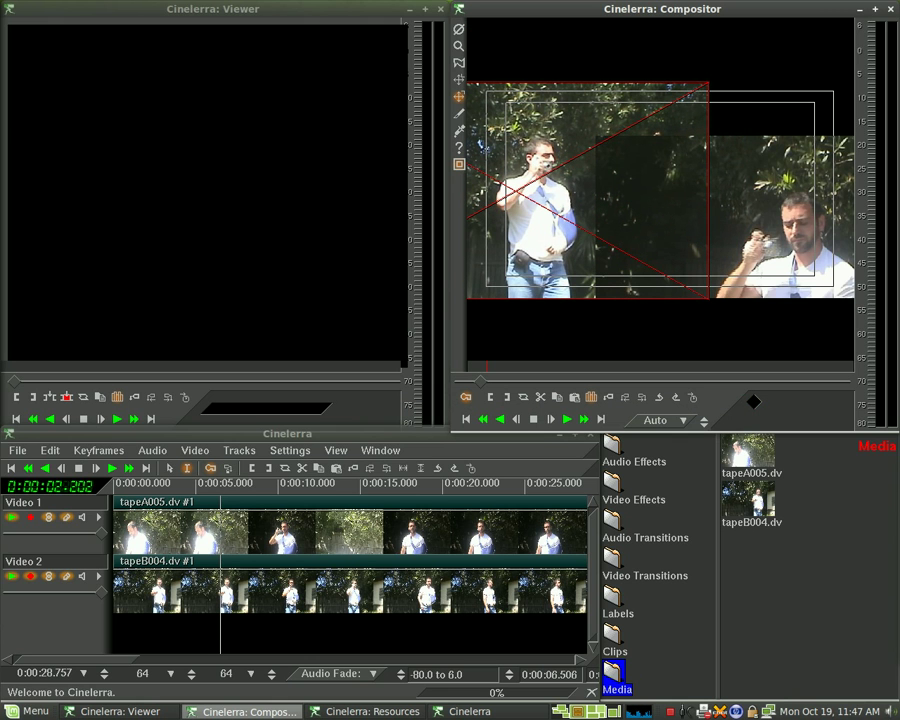
drag(217, 487, 480, 487)
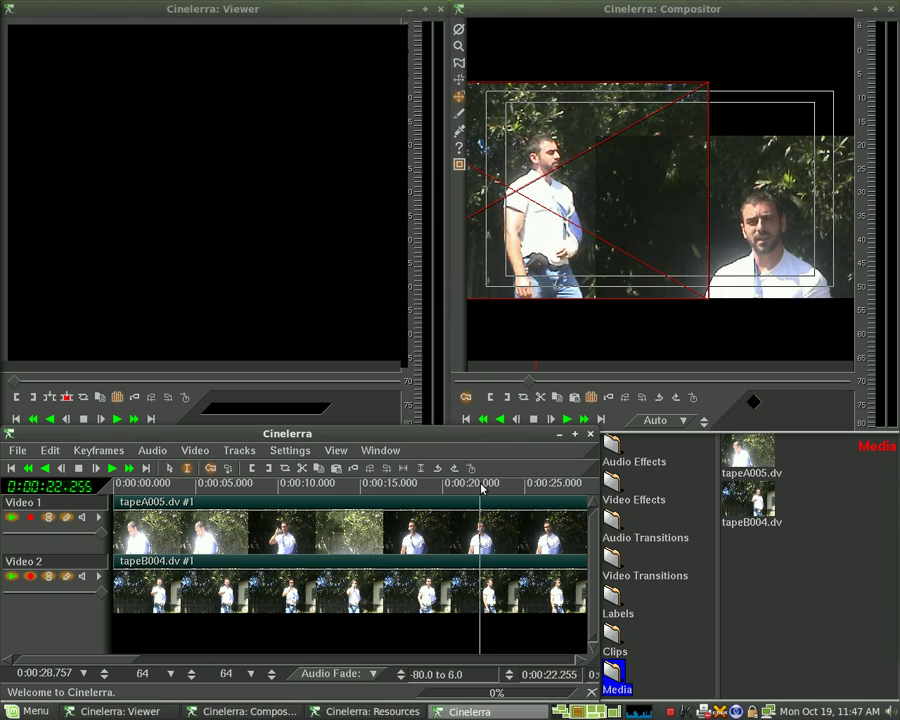
drag(664, 234, 788, 229)
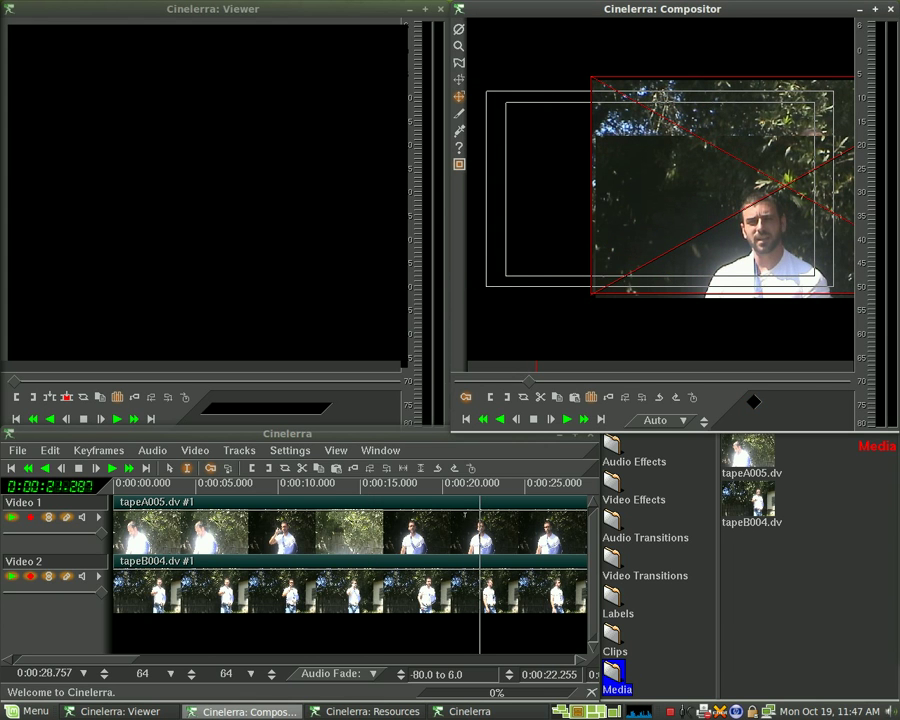
Arm only Video 1, keyframe its projector near the frame's centre at 11.177 s and below the frame at 6.139 s, and play the motion
drag(488, 484, 299, 483)
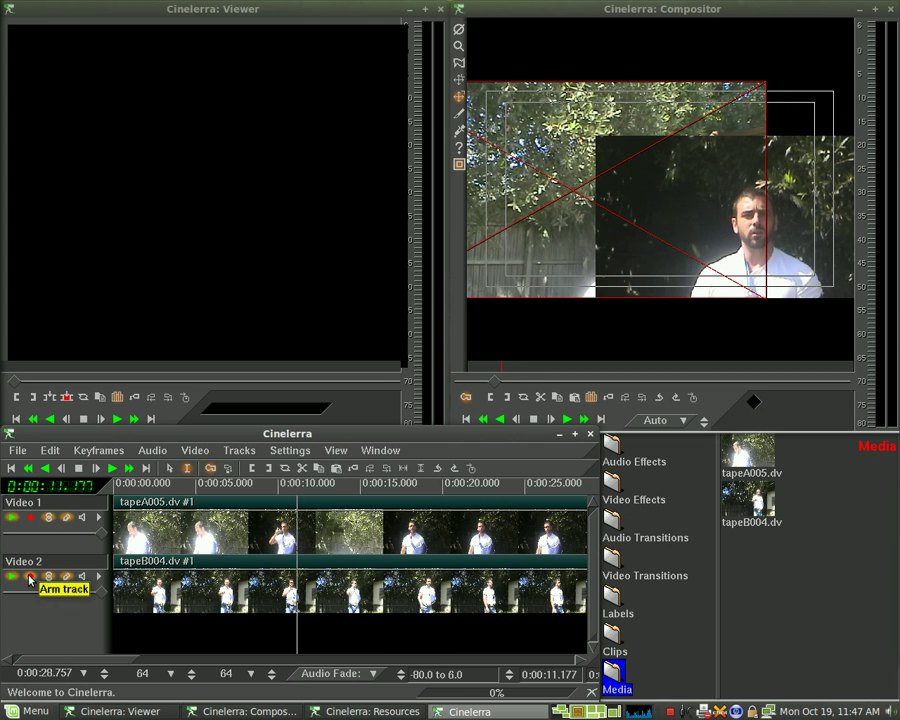
click(33, 518)
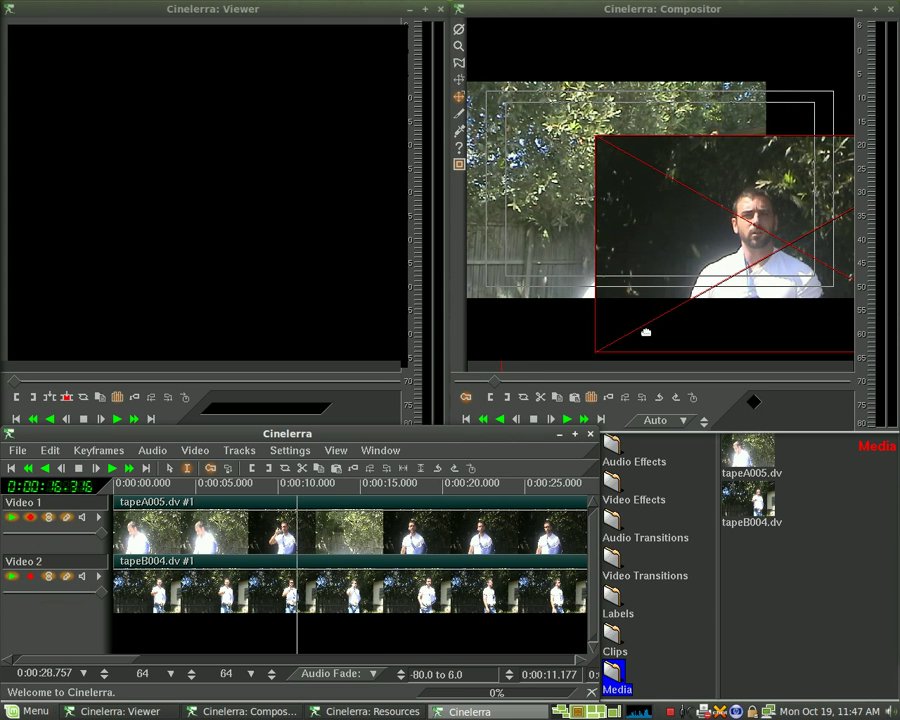
click(465, 400)
drag(751, 248, 638, 197)
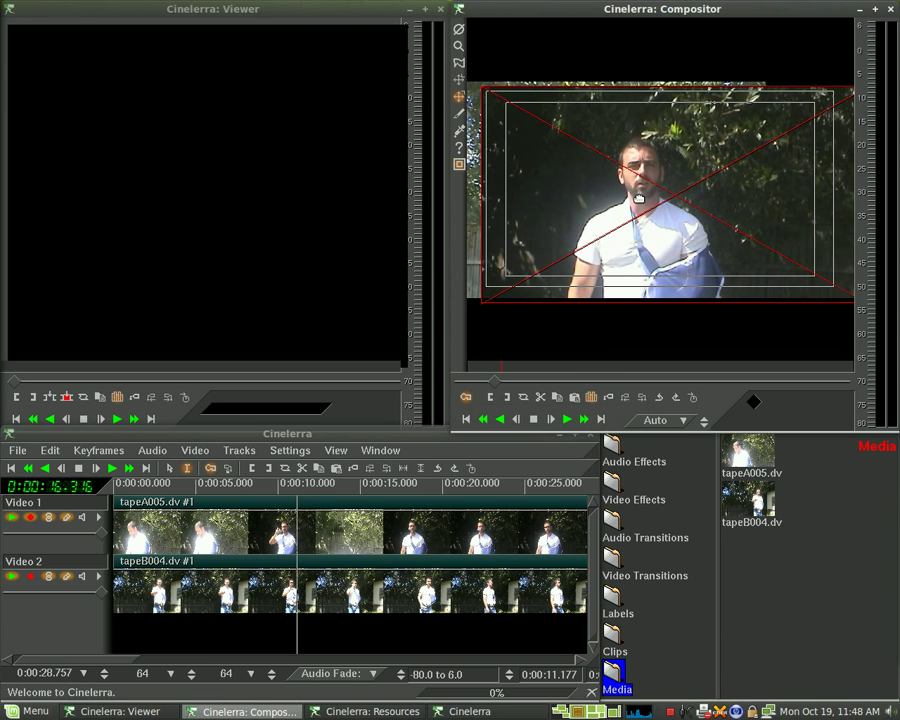
drag(299, 485, 214, 485)
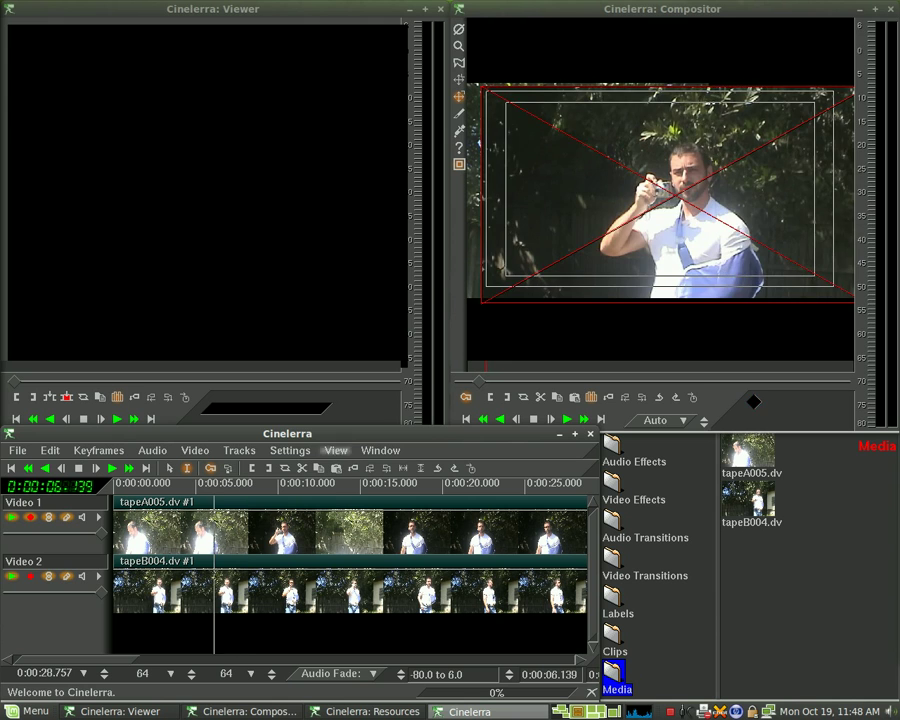
drag(667, 234, 653, 438)
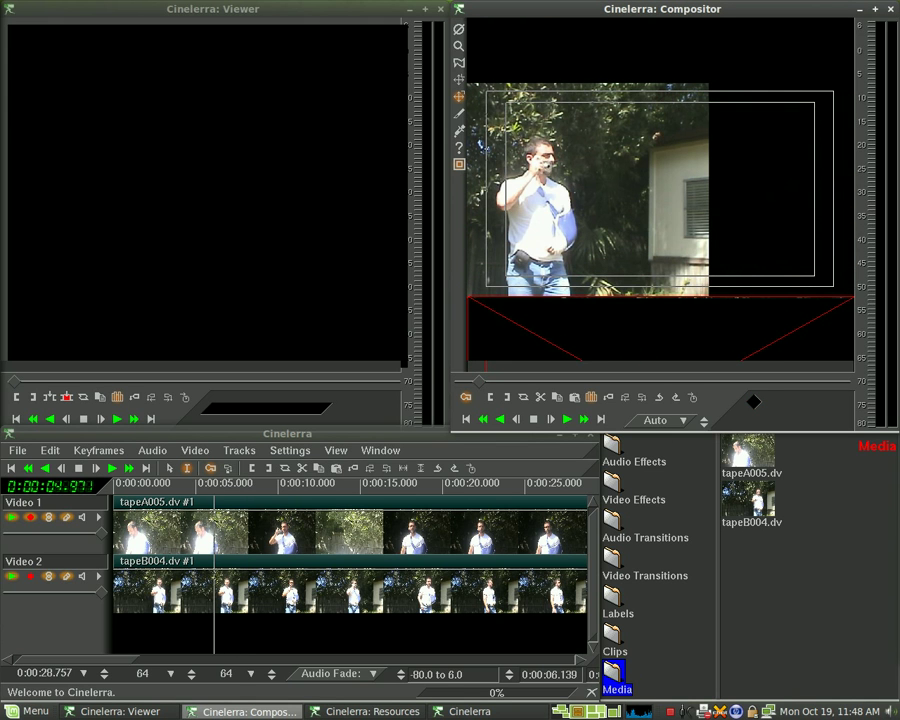
click(112, 469)
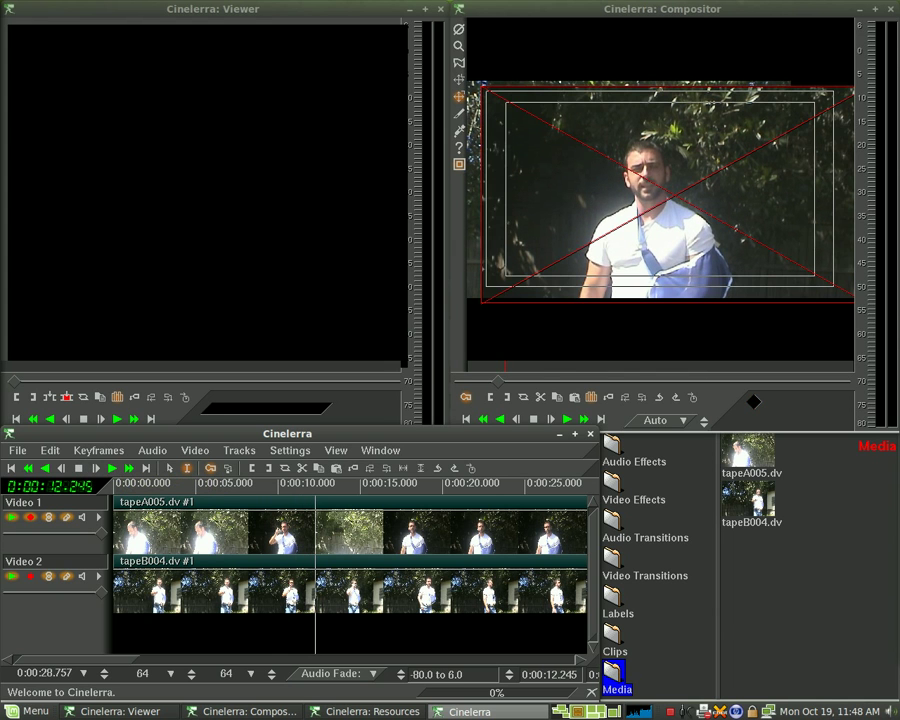
Undo the projector animation edits and delete the restored Audio 4 track again
key(z)
key(z)
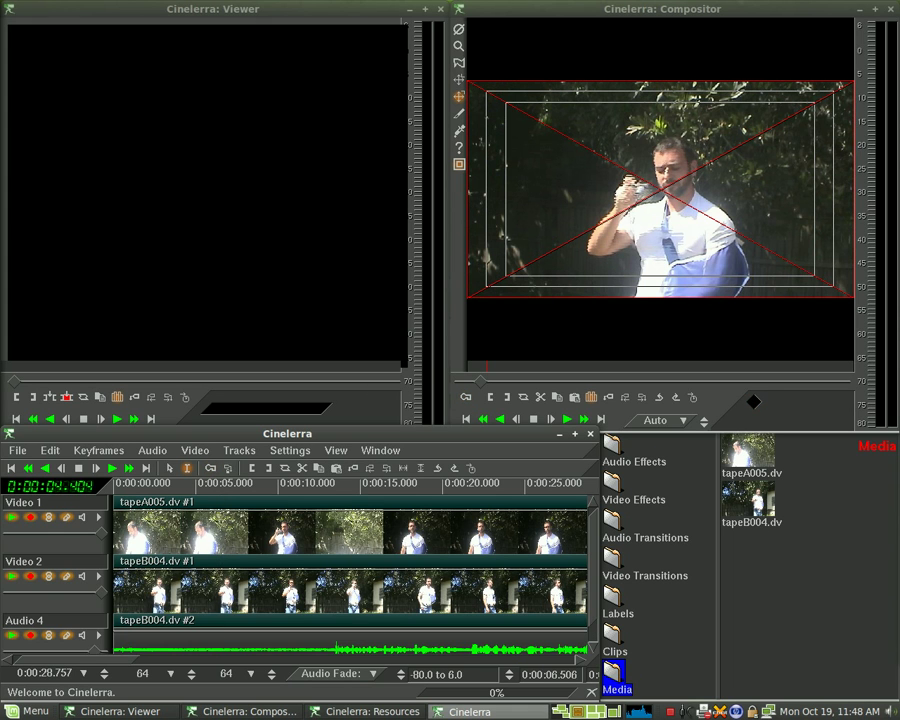
scroll(226, 576, down, 1)
key(d)
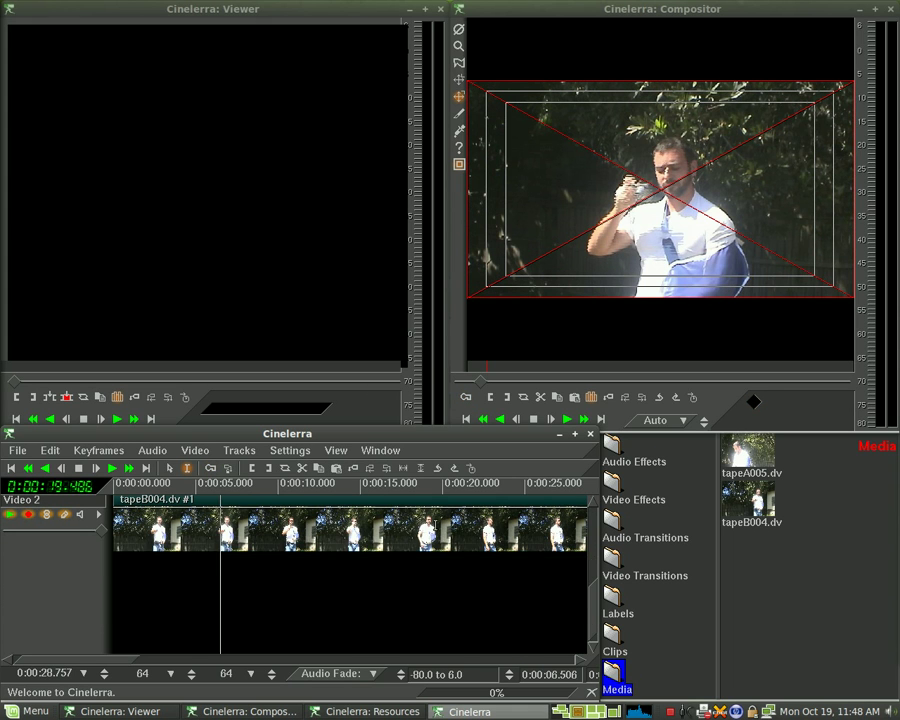
scroll(431, 586, up, 1)
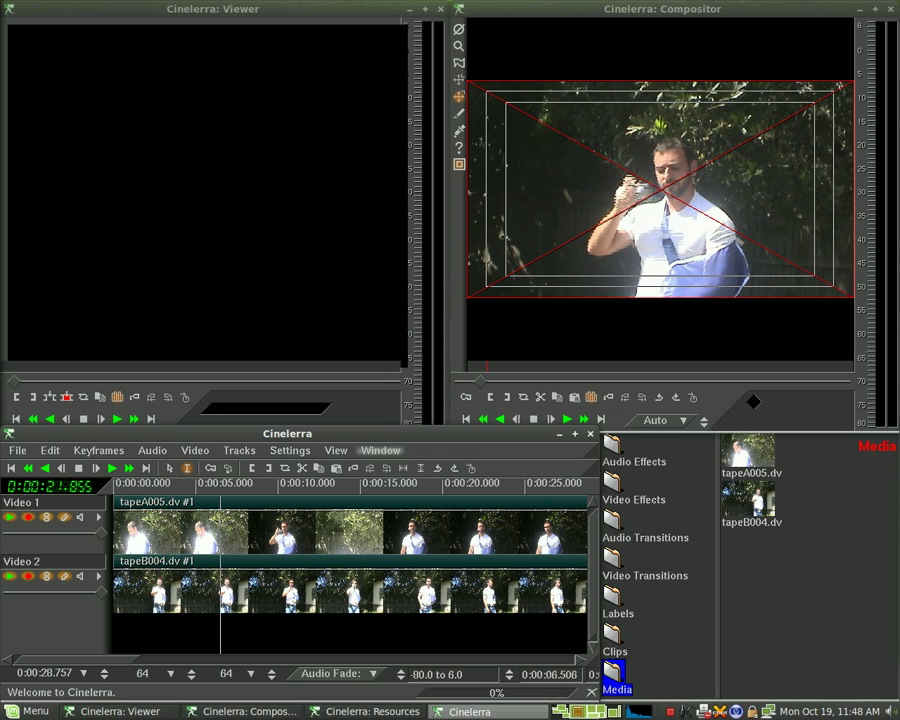
Display the Projector X curves on the tracks and place a Video 1 projector keyframe at about 1.5 seconds
click(337, 451)
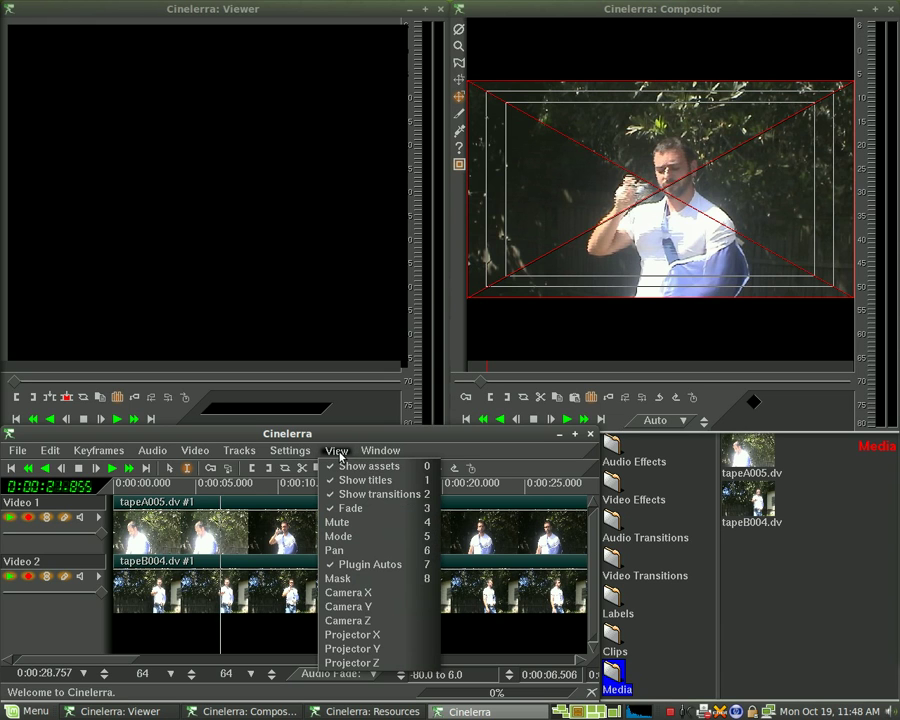
click(350, 635)
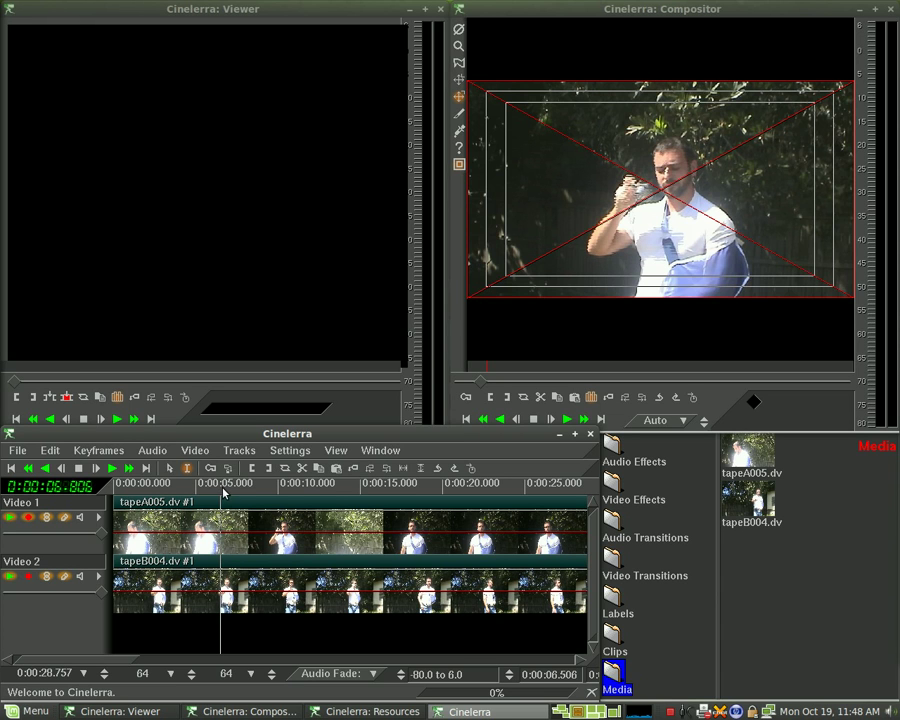
drag(217, 489, 142, 495)
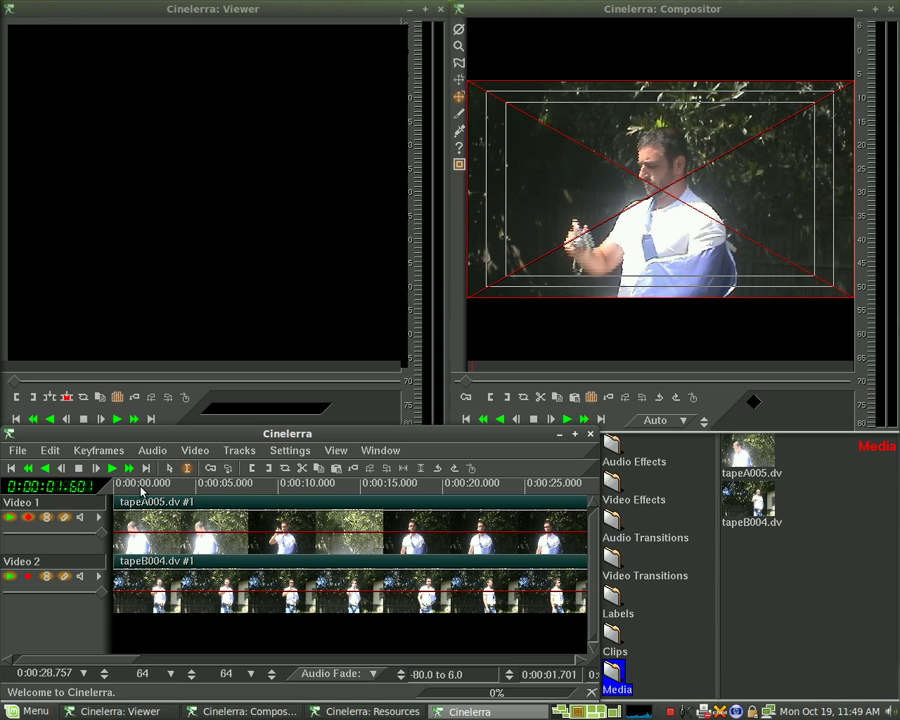
click(139, 488)
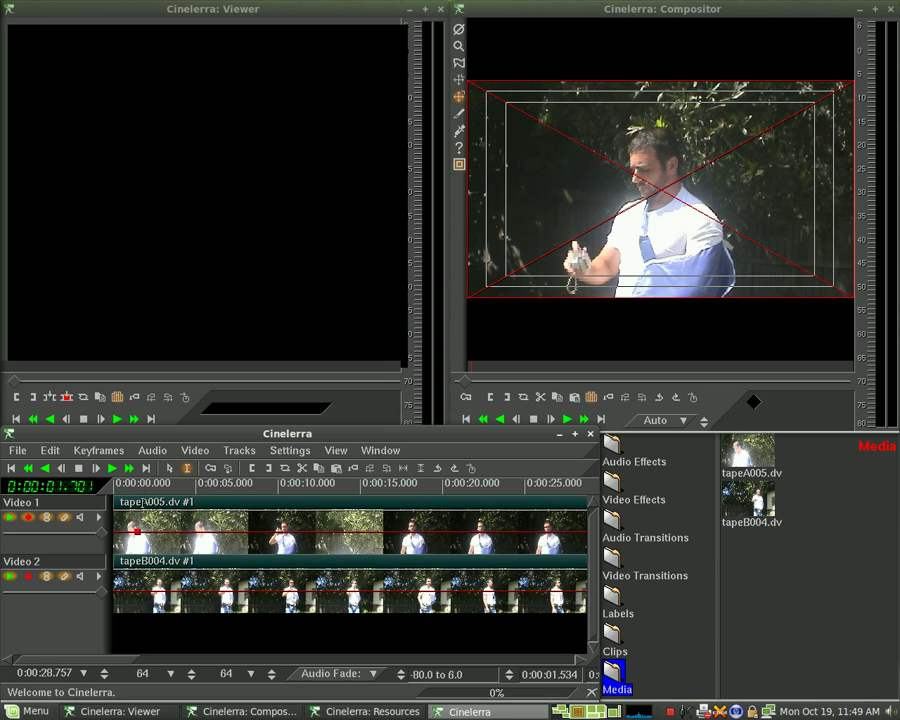
Set Video 1's Projector X to -100 at the start of the timeline and scrub through the motion
drag(141, 490, 91, 490)
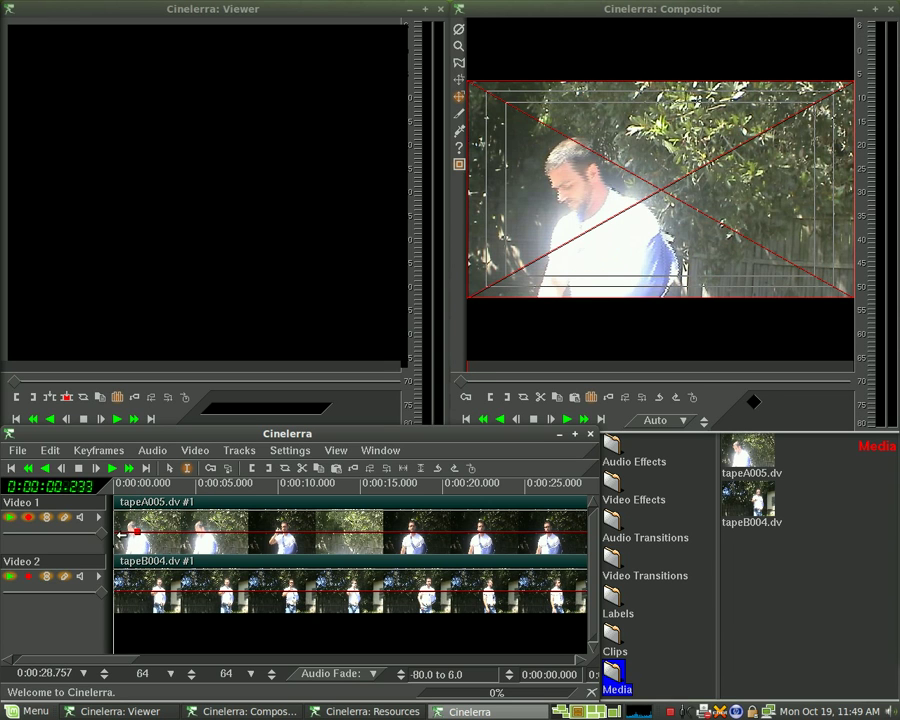
drag(117, 537, 111, 568)
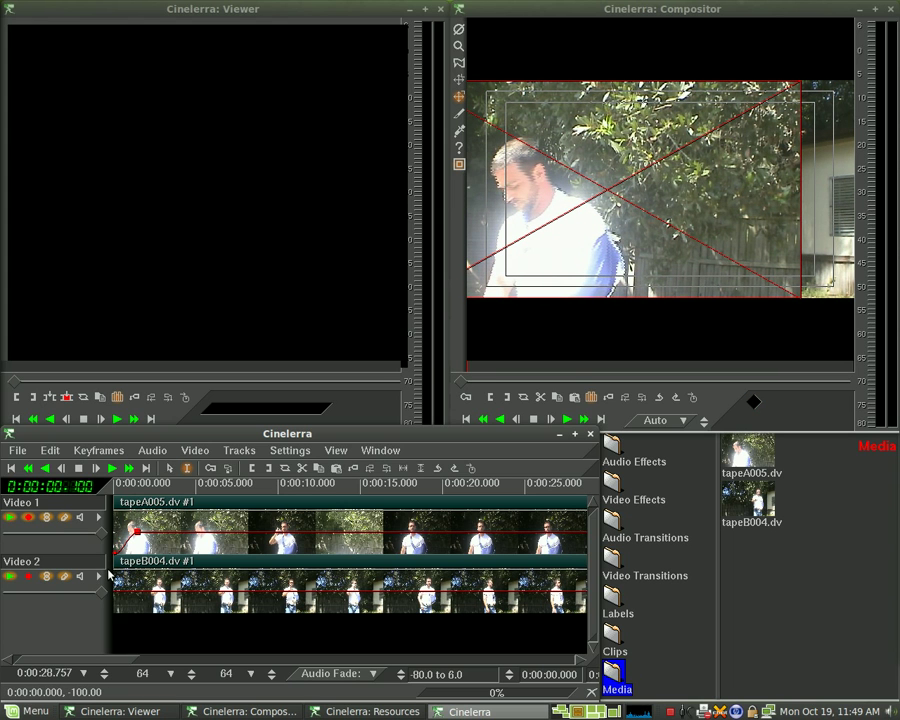
drag(108, 574, 68, 582)
right_click(139, 537)
click(80, 632)
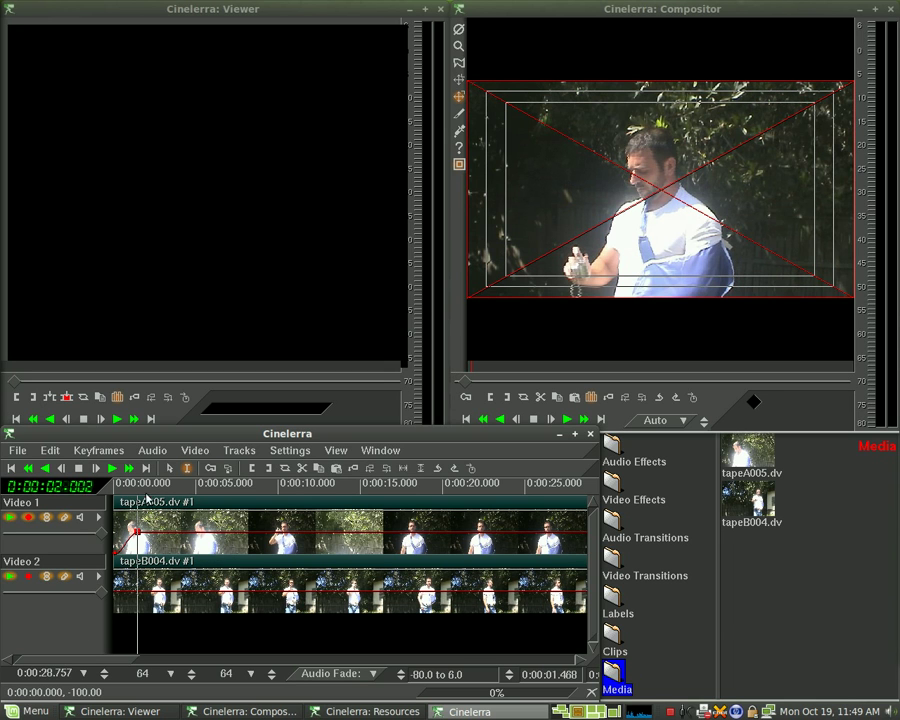
drag(146, 495, 98, 489)
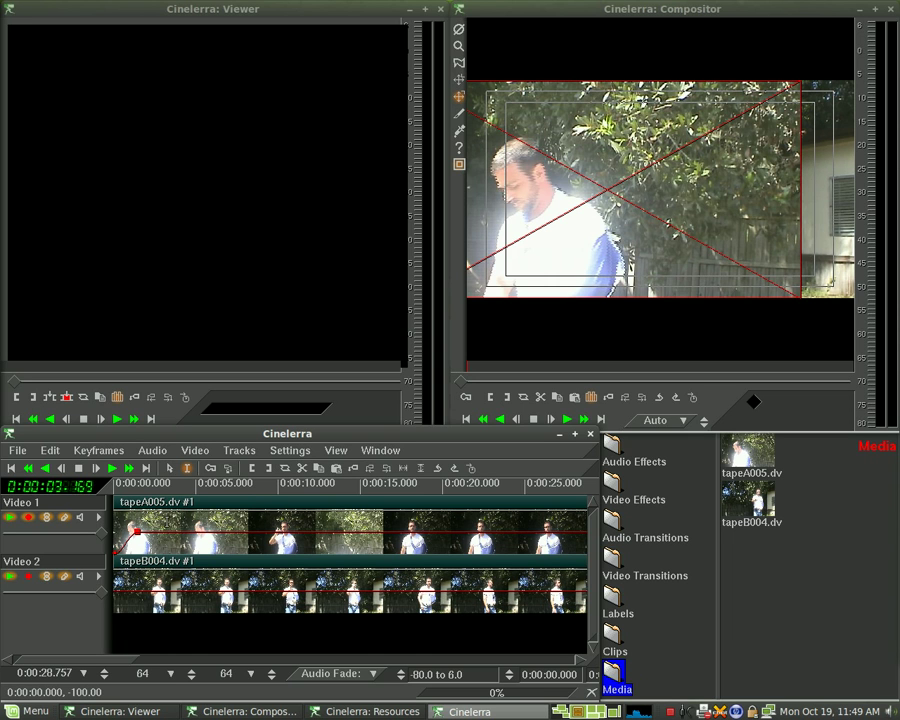
Undo the Video 1 Projector X keyframe edits, return to 1.534 s and hide the Projector X curves
key(z)
click(138, 530)
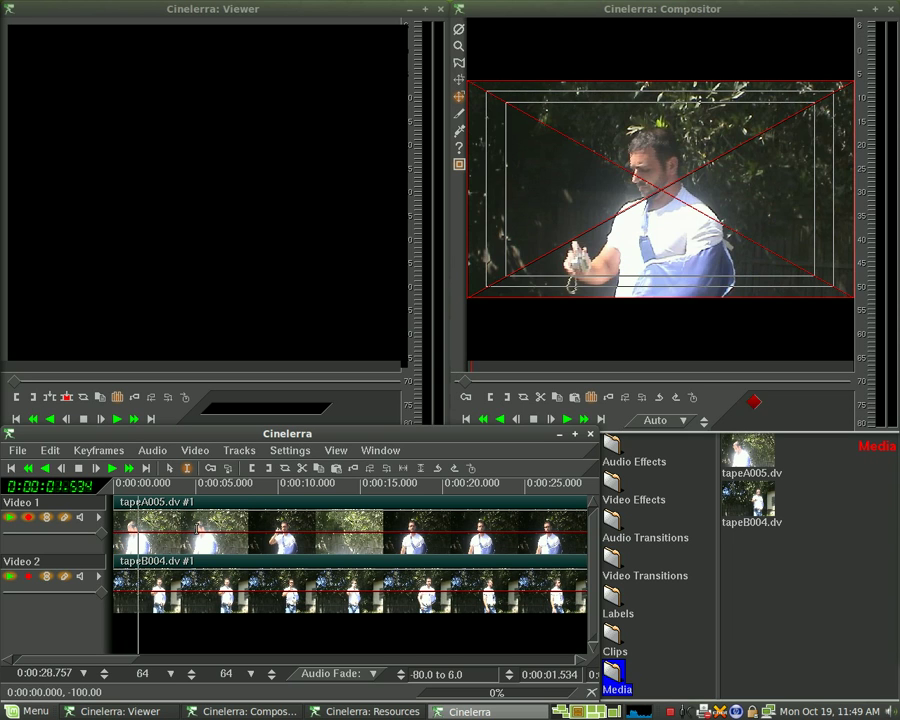
click(371, 452)
mouse_move(336, 451)
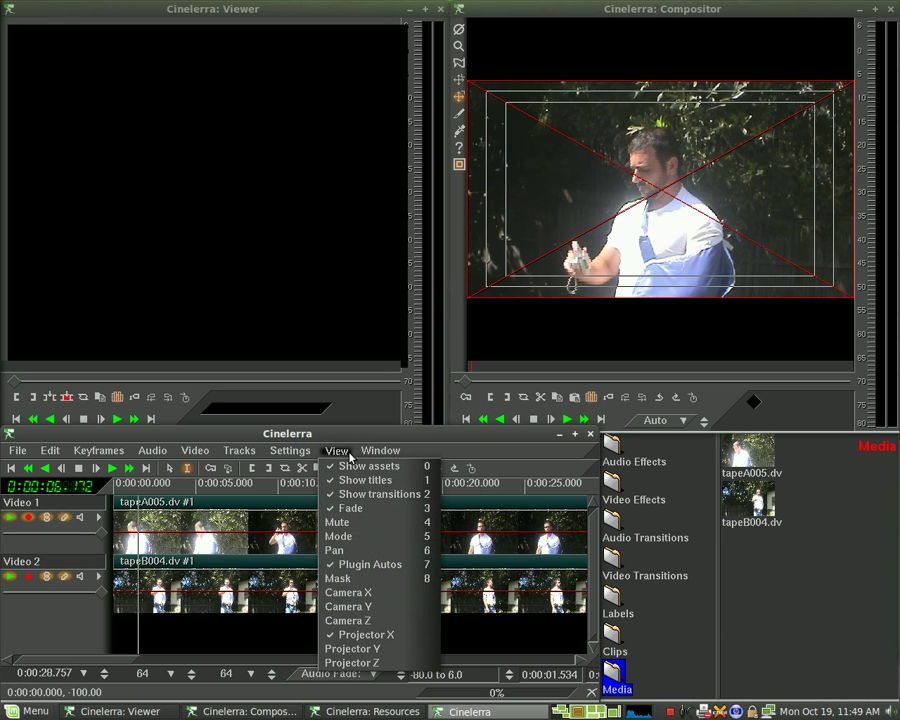
click(370, 634)
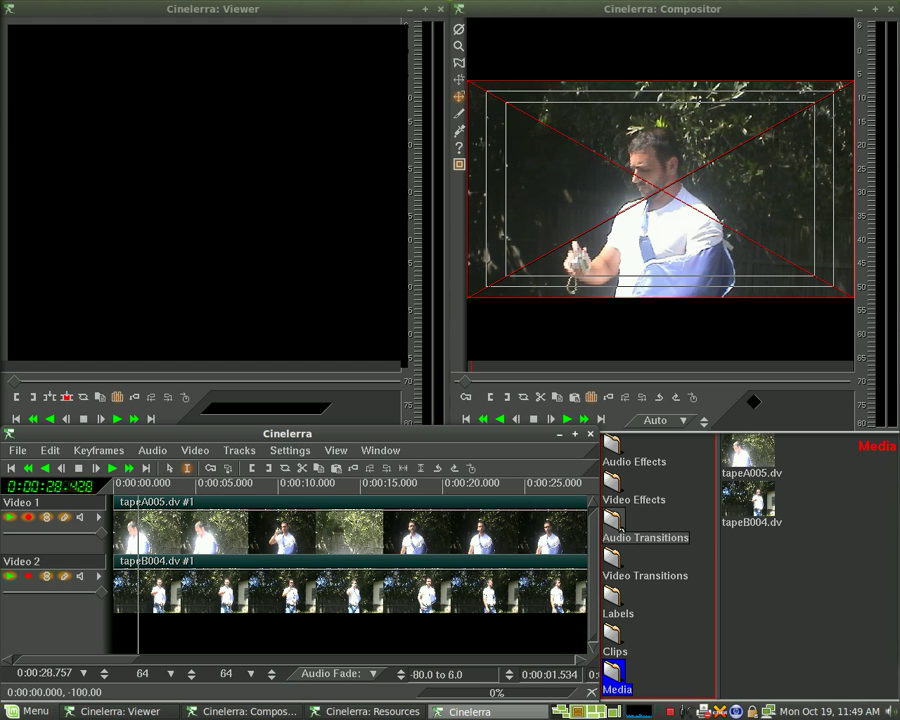
Apply the Scale video effect to the Video 1 track
click(620, 495)
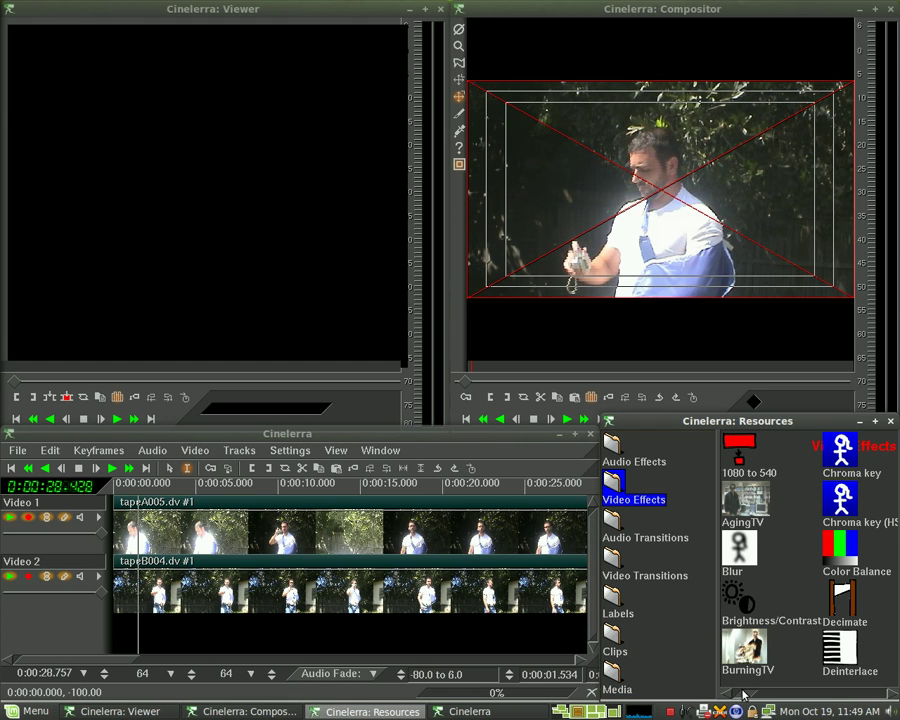
drag(744, 694, 836, 696)
click(846, 462)
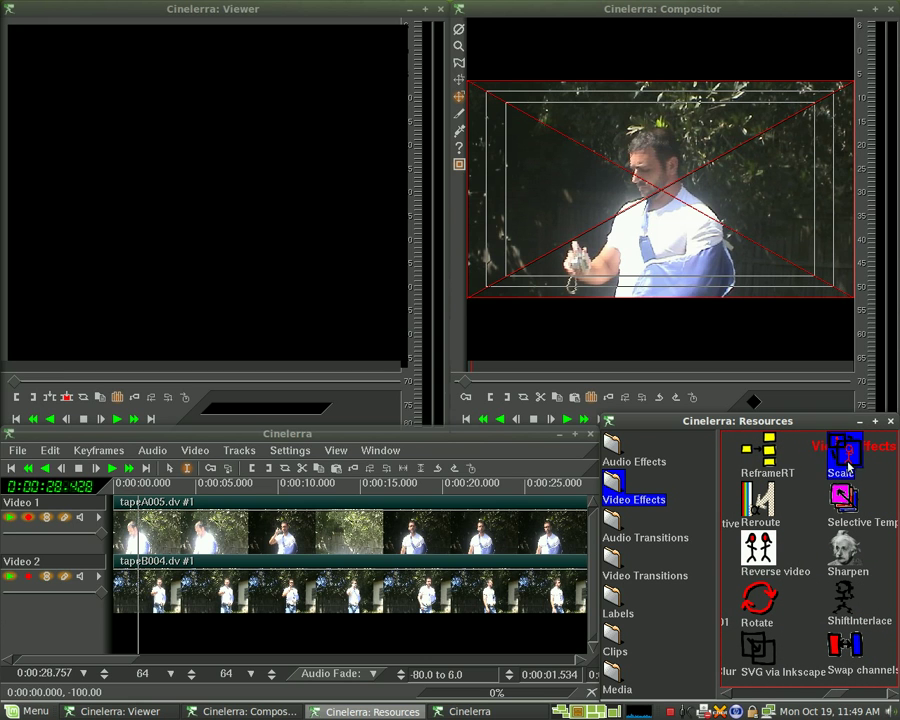
drag(848, 465, 331, 533)
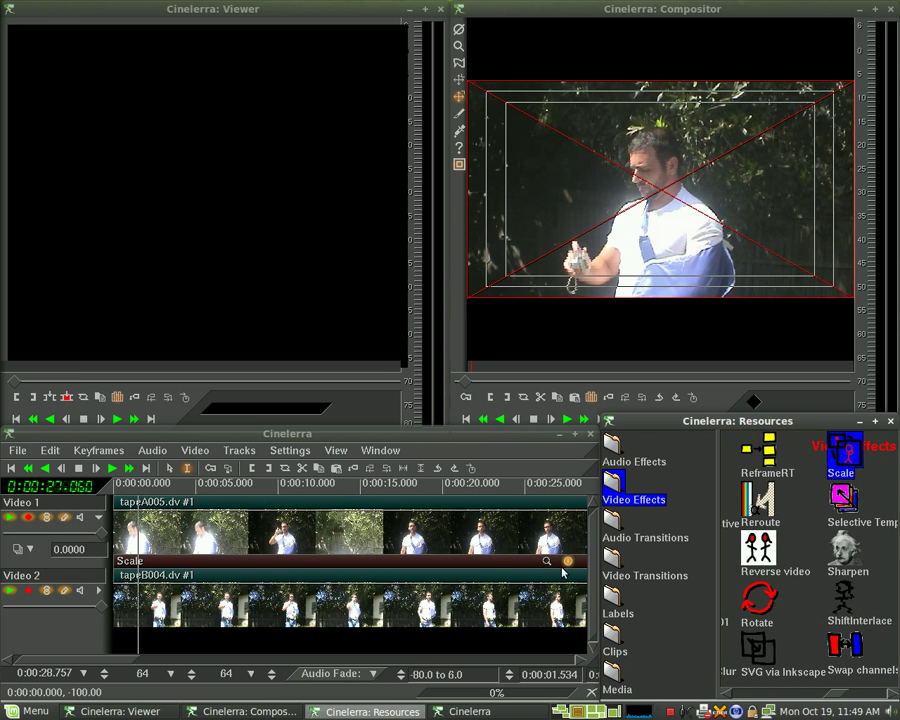
Scale Video 1 to 0.4 in X and Y with constrained ratio and move its projector to the frame's upper left
click(547, 561)
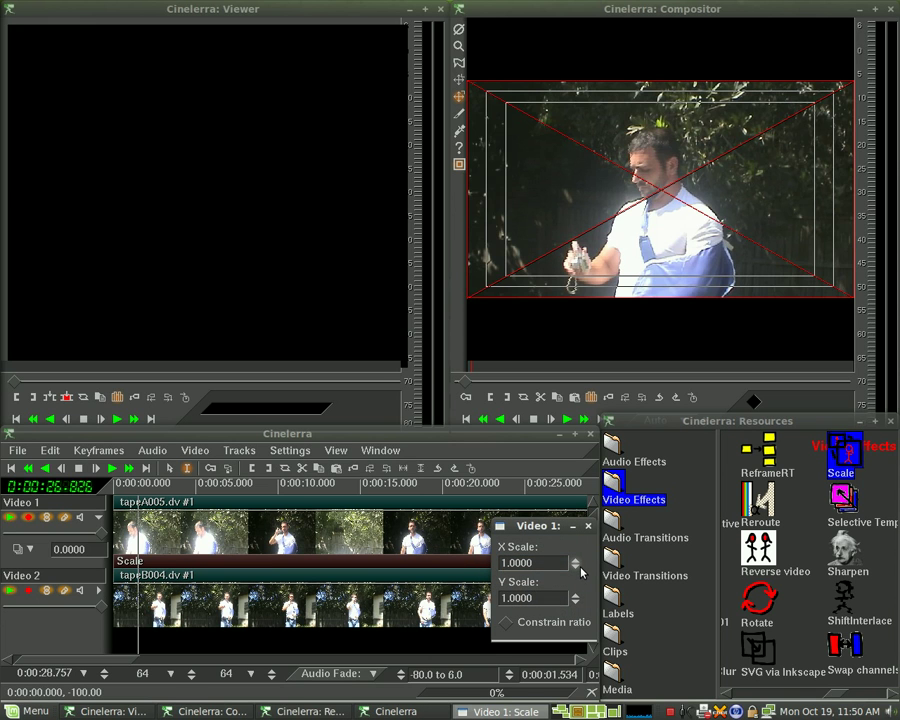
click(578, 568)
click(577, 569)
click(575, 561)
click(575, 561)
click(507, 627)
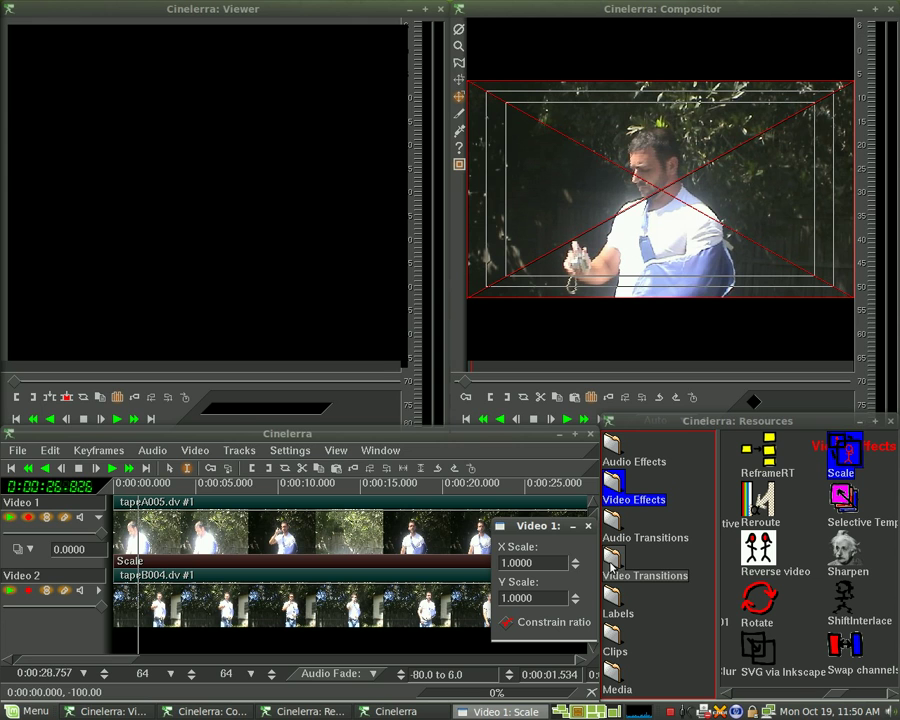
click(576, 570)
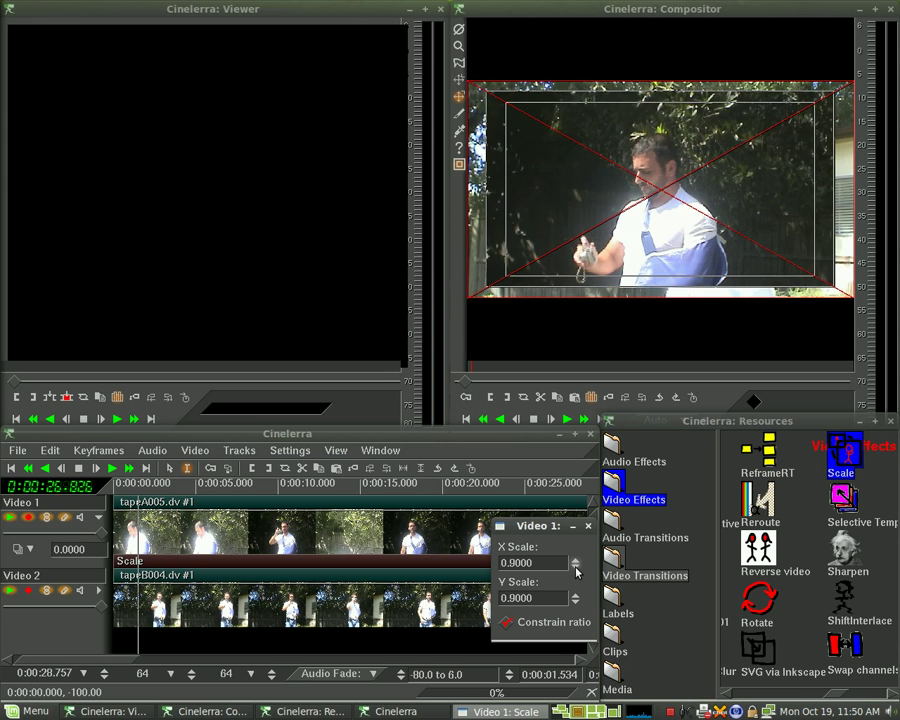
click(576, 570)
click(576, 570)
click(576, 570)
click(576, 570)
click(576, 570)
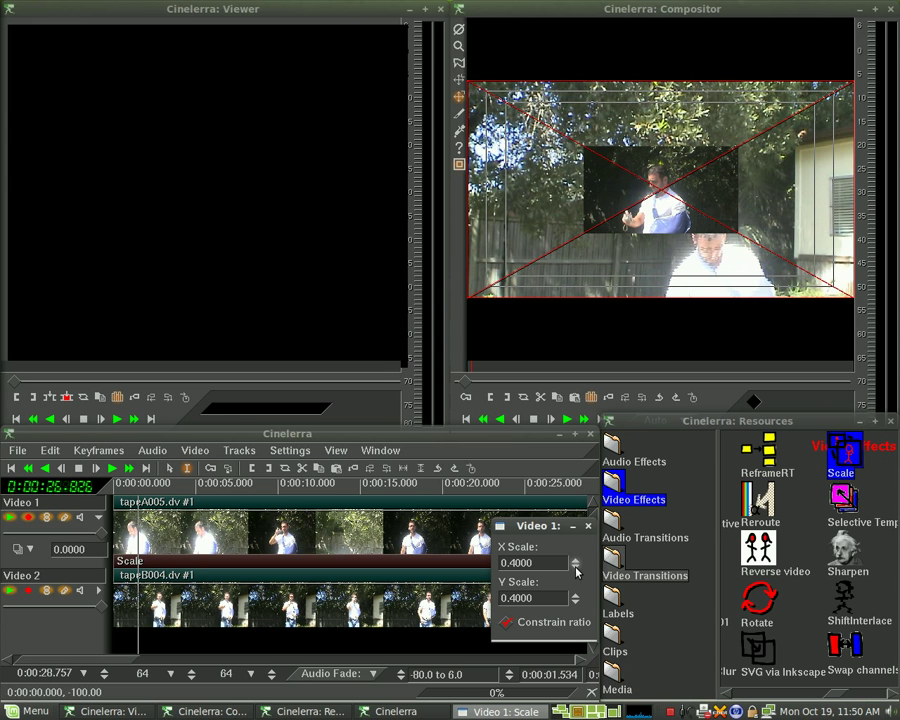
click(459, 97)
drag(678, 232, 580, 186)
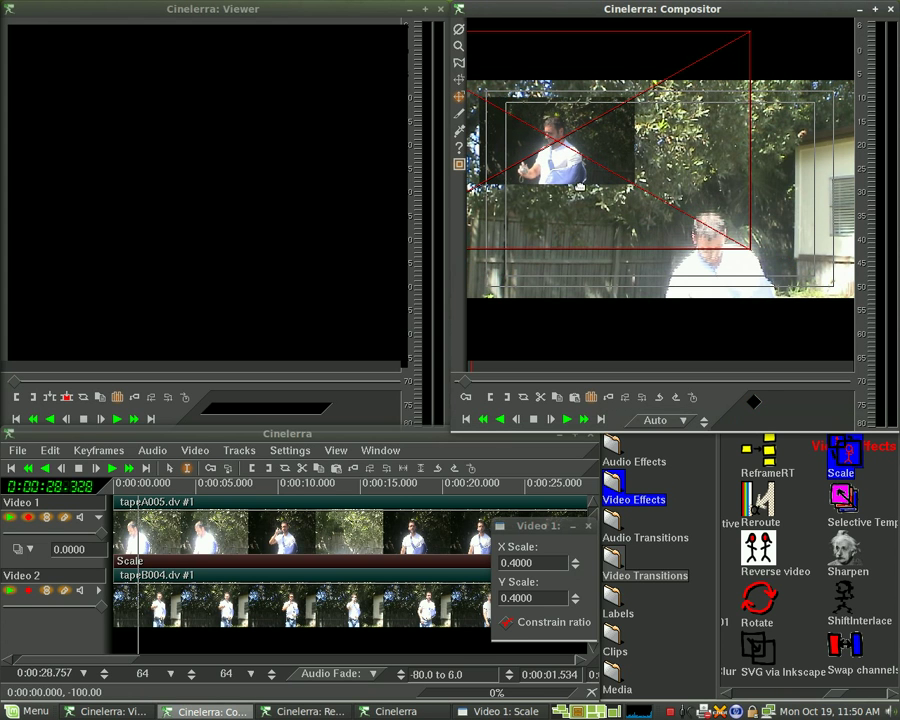
Arm only Video 2 and give it a Scale effect of 0.5 in X and Y with constrained ratio
click(29, 590)
click(29, 517)
drag(843, 452, 390, 600)
click(547, 634)
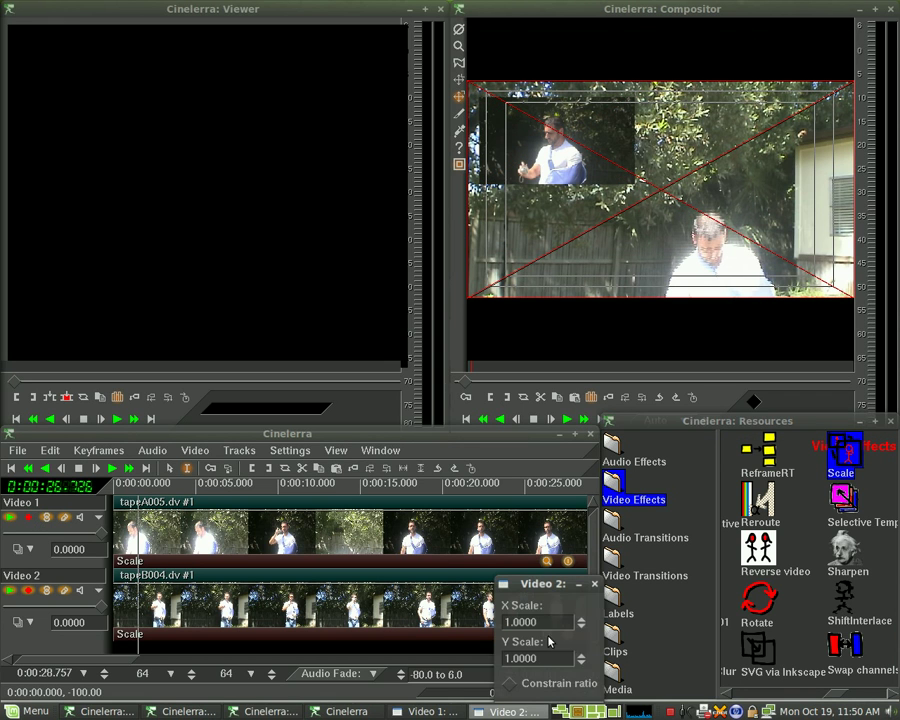
click(513, 682)
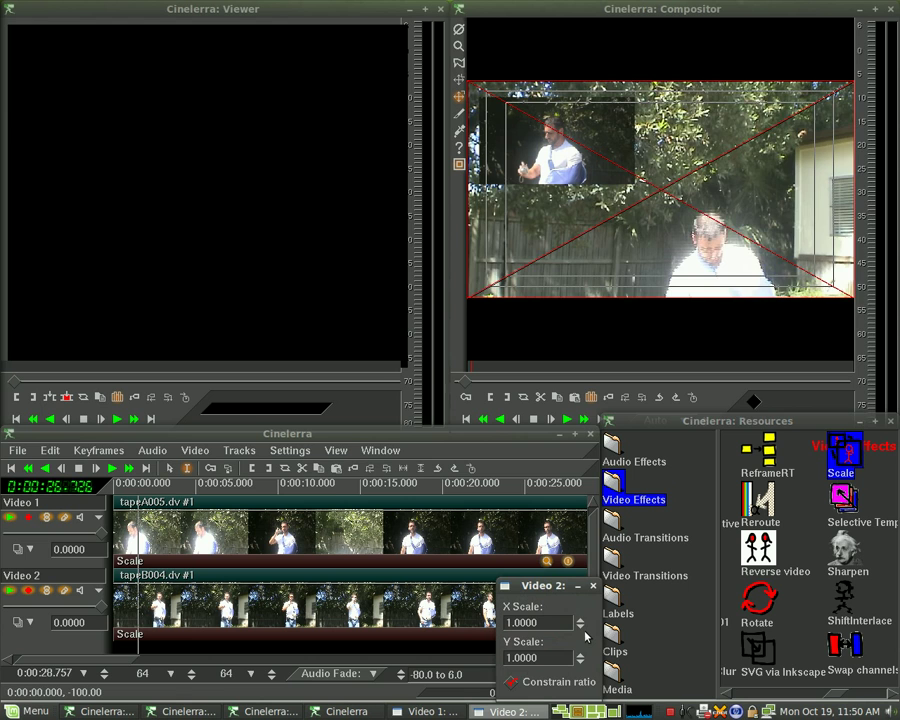
scroll(580, 625, down, 5)
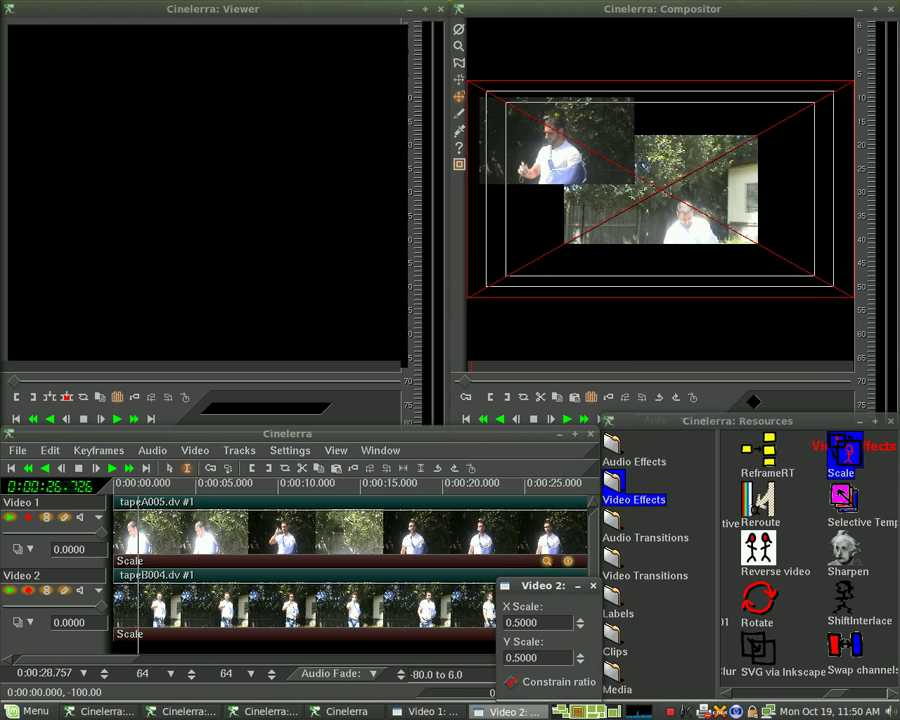
Position Video 2's projector in the frame's lower right, enable automatic keyframes and keyframe that position at about 1.5 seconds
drag(679, 231, 730, 259)
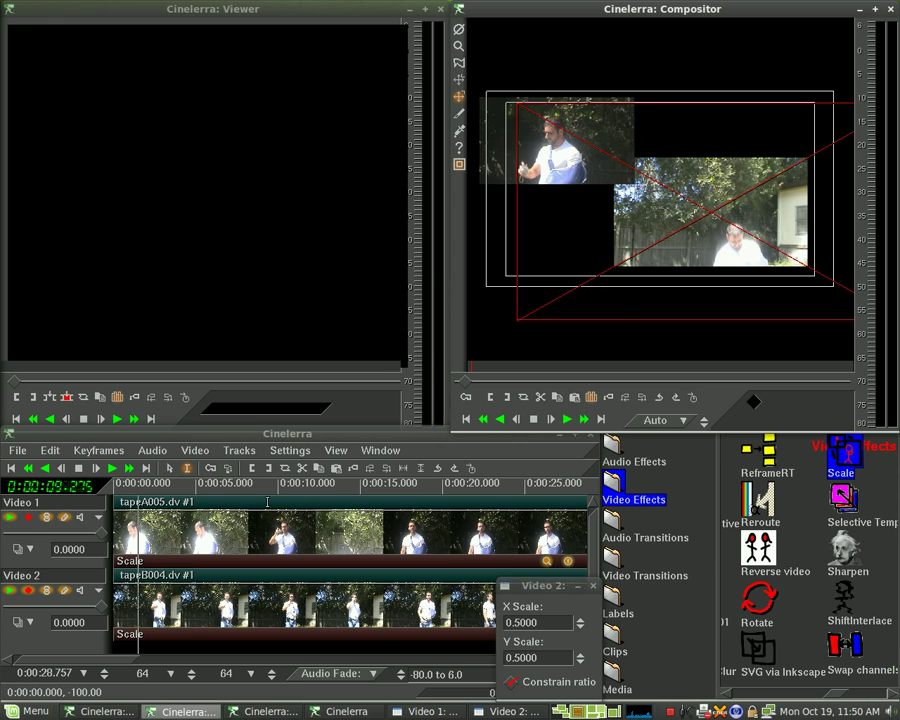
click(593, 586)
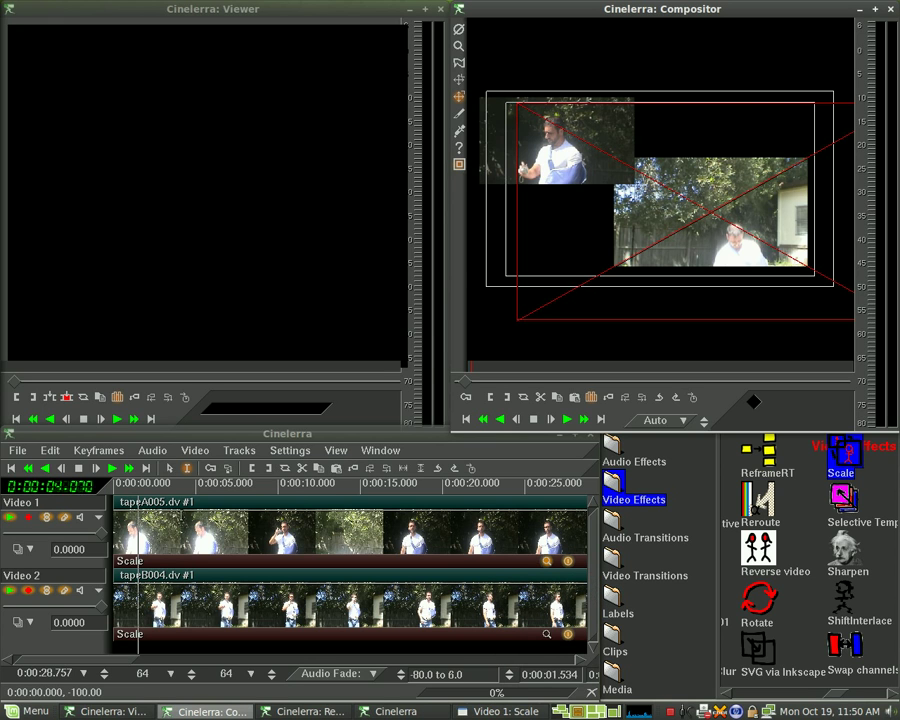
click(210, 468)
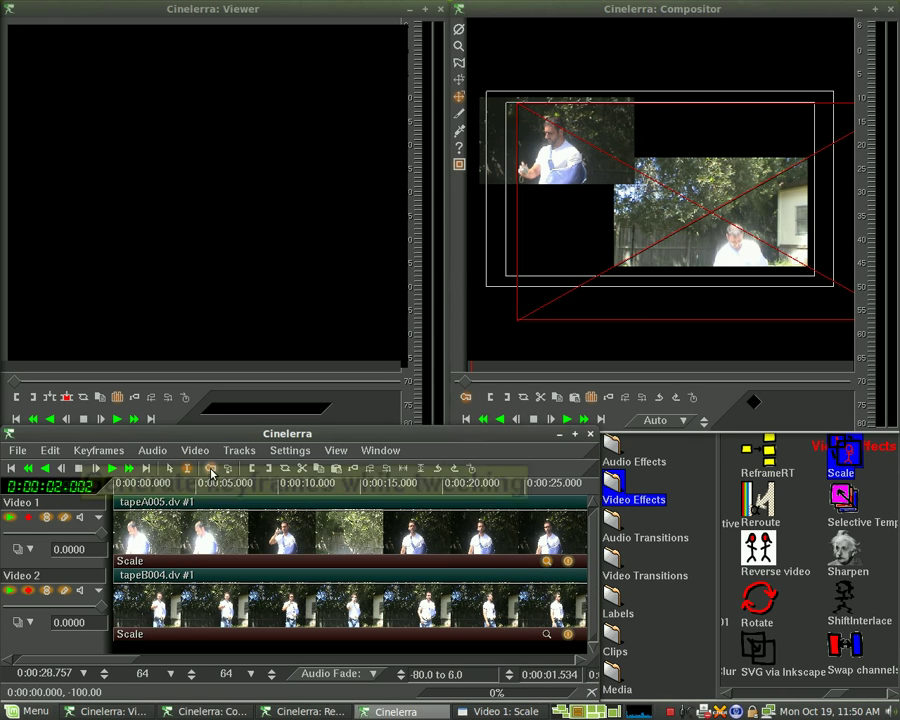
click(140, 488)
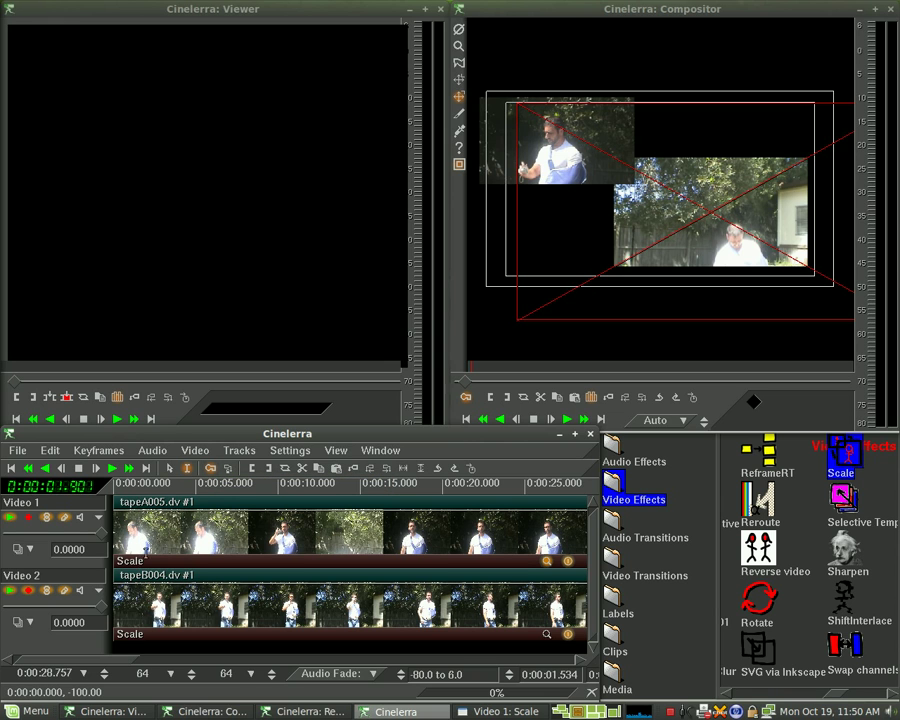
drag(722, 253, 720, 254)
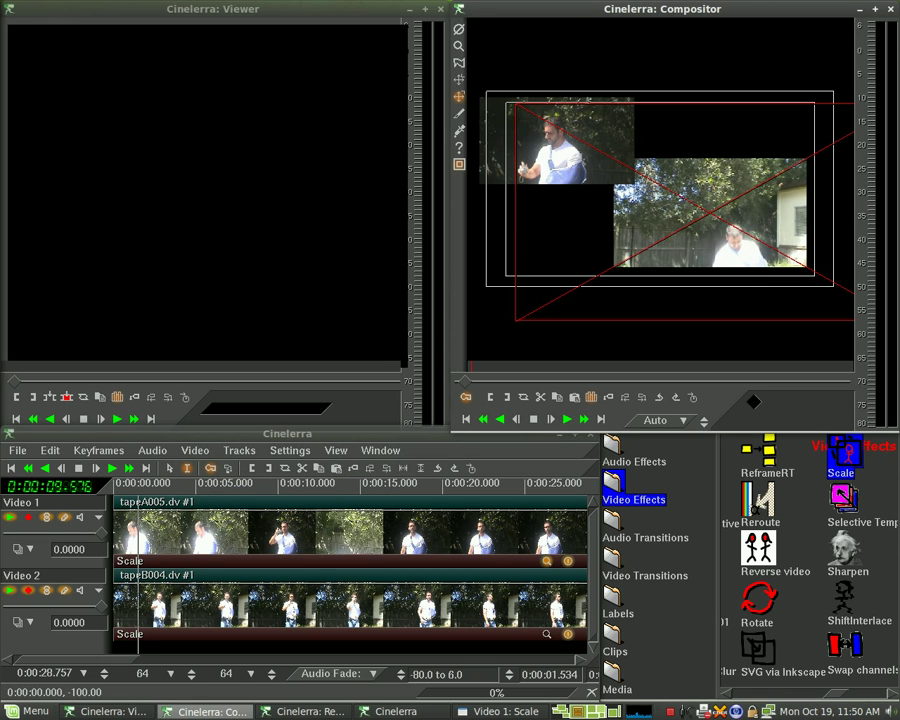
Keyframe Video 2's projector beyond the frame's right edge at time 0 and play the slide-in motion
drag(130, 491, 113, 491)
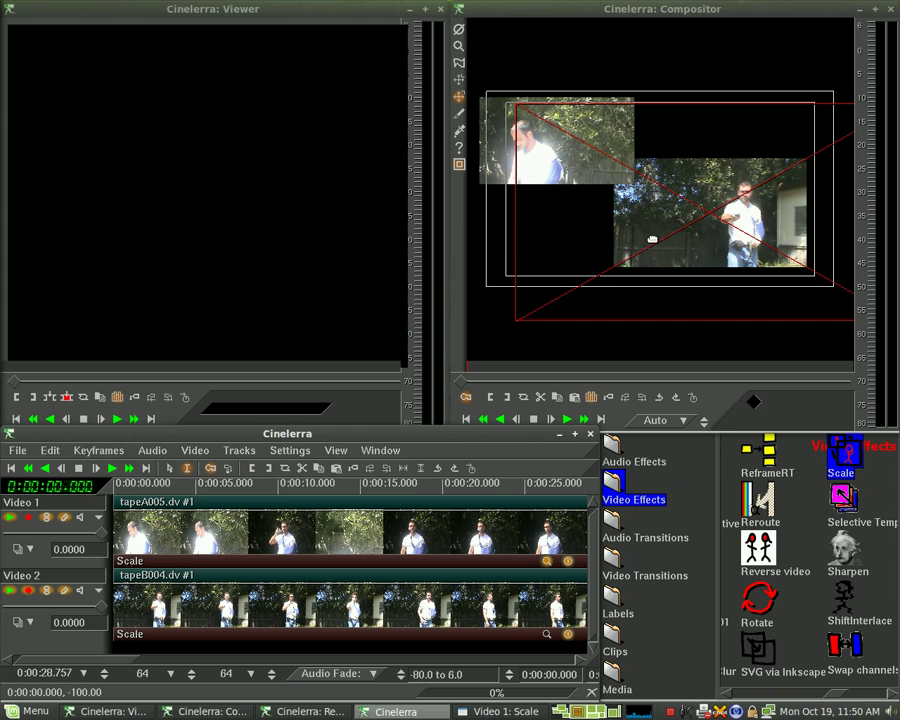
drag(653, 237, 881, 242)
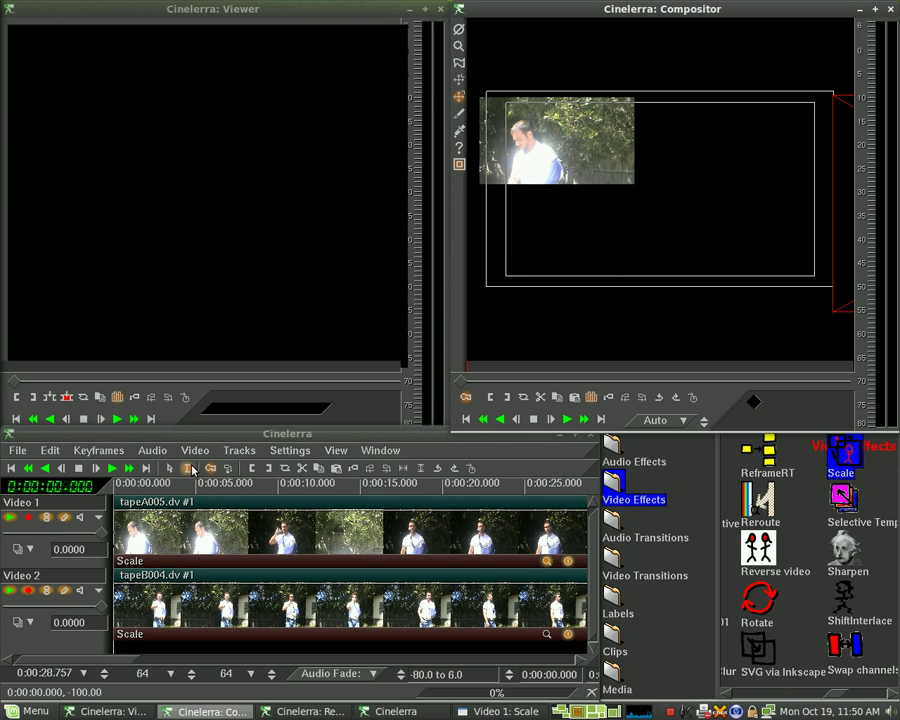
click(566, 425)
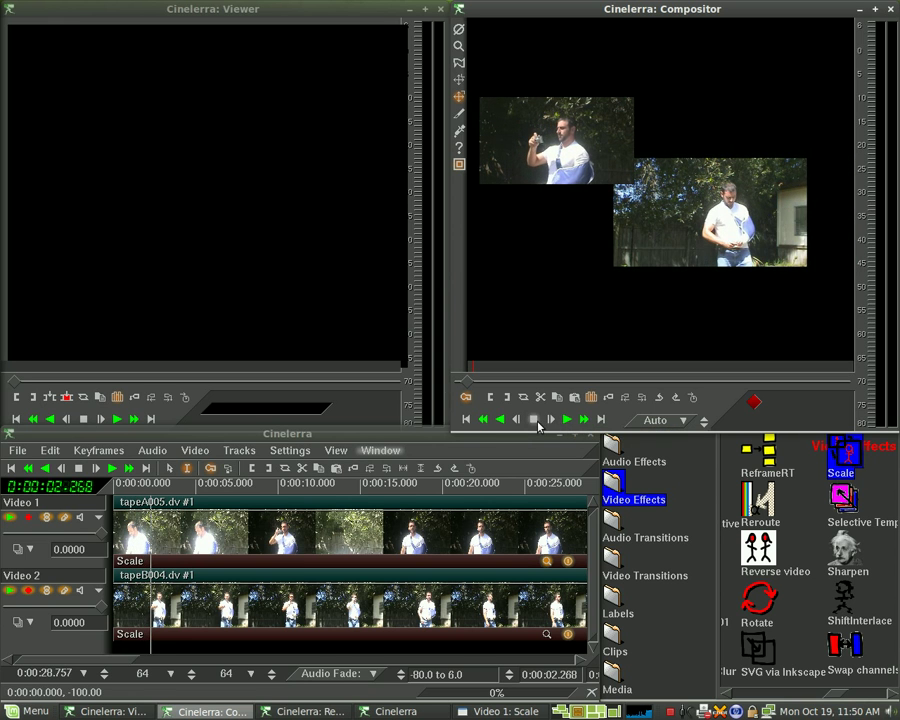
click(536, 422)
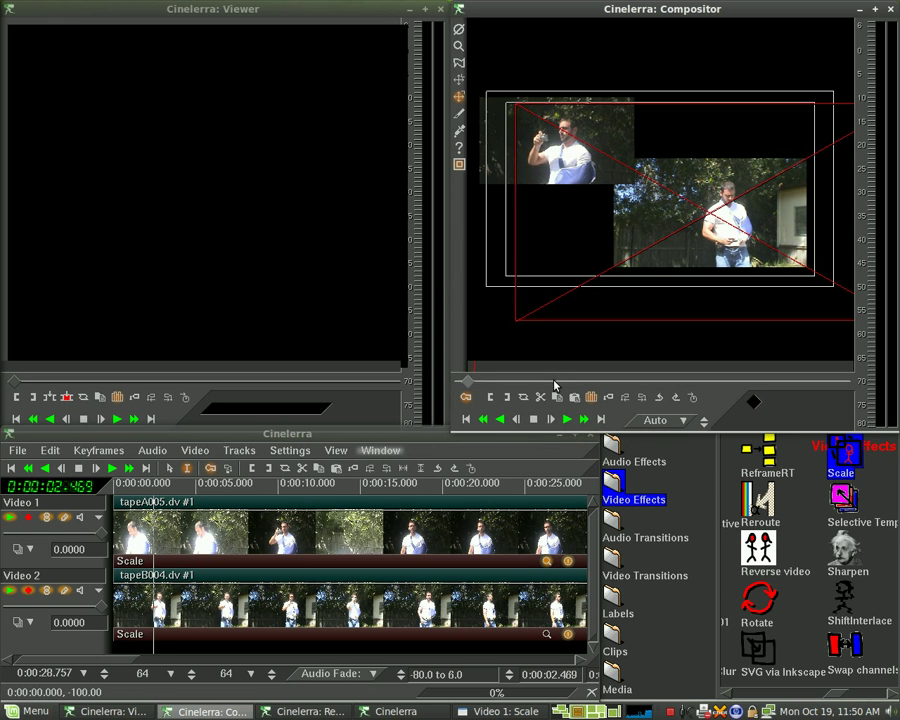
Arm only Video 1 and keyframe its projector in the frame's upper left at 1.901 s
click(27, 590)
click(30, 516)
mouse_move(155, 488)
mouse_down()
mouse_move(97, 488)
mouse_move(146, 500)
mouse_up()
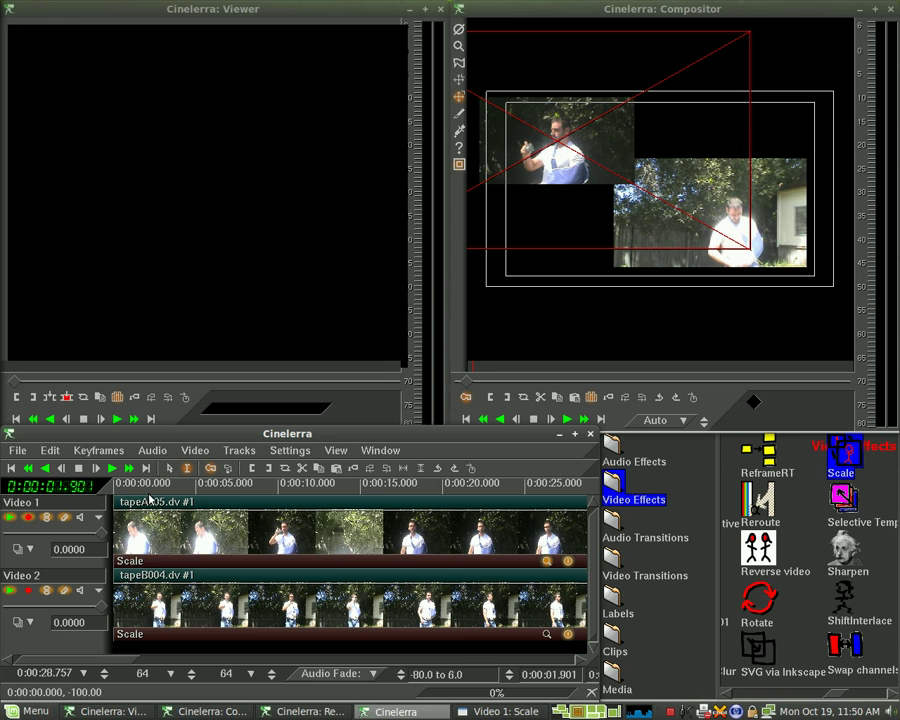
click(576, 230)
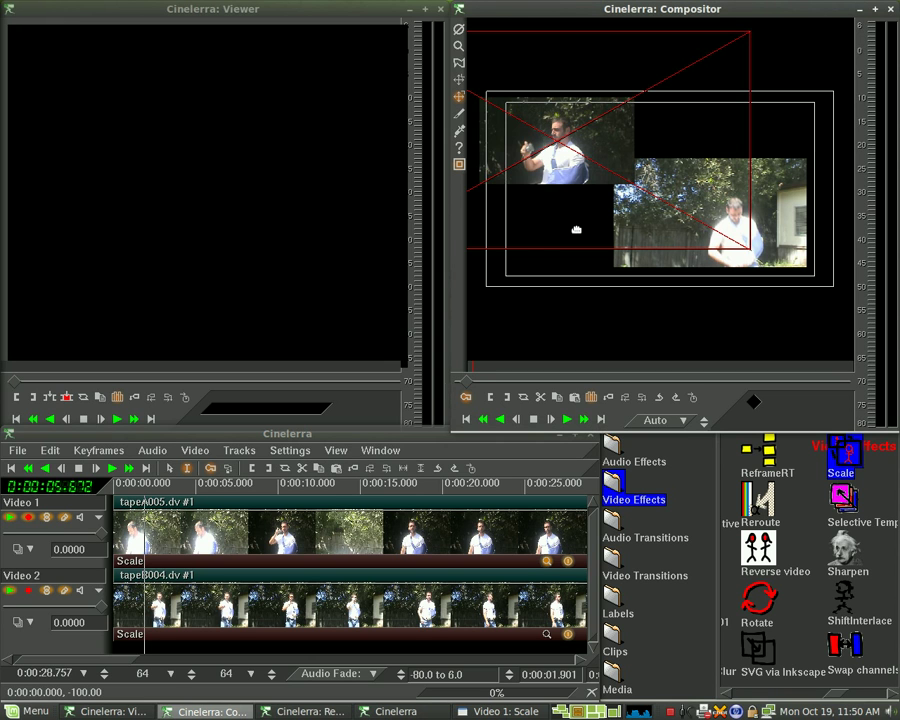
mouse_move(576, 230)
mouse_down()
mouse_move(500, 105)
mouse_move(500, 88)
mouse_move(599, 235)
mouse_move(591, 230)
mouse_up()
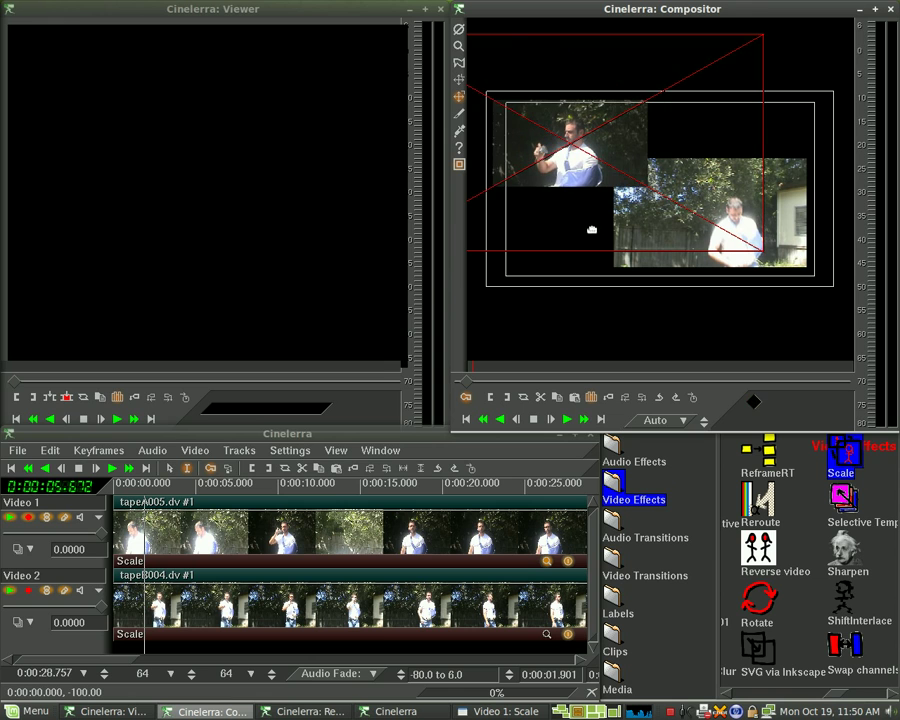
Keyframe Video 1's projector beyond the frame's upper-left corner at time 0 and play both slide-in motions
click(114, 485)
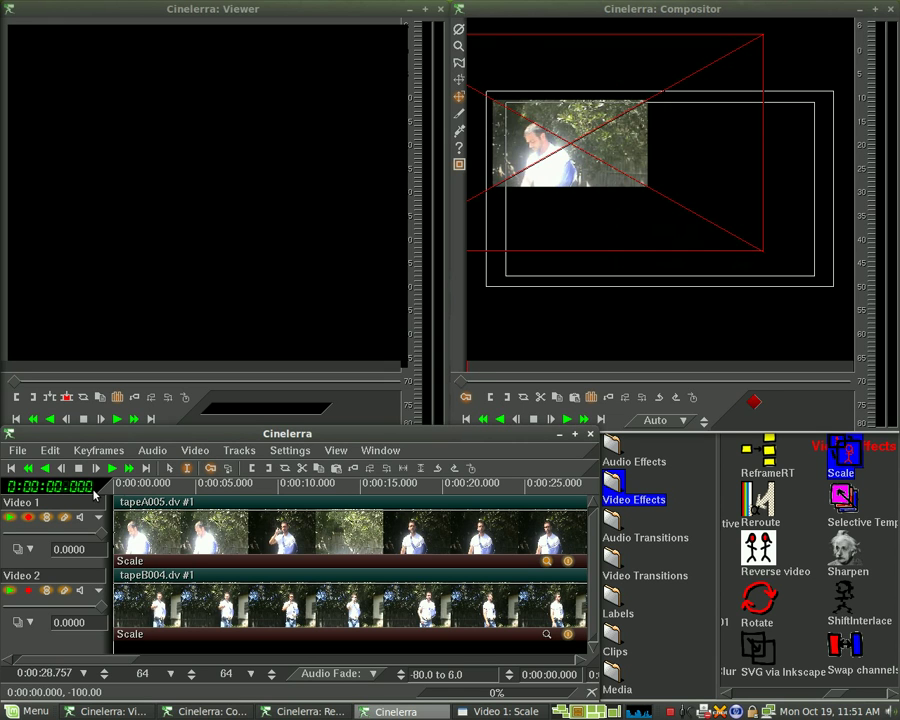
drag(674, 210, 417, 85)
click(569, 421)
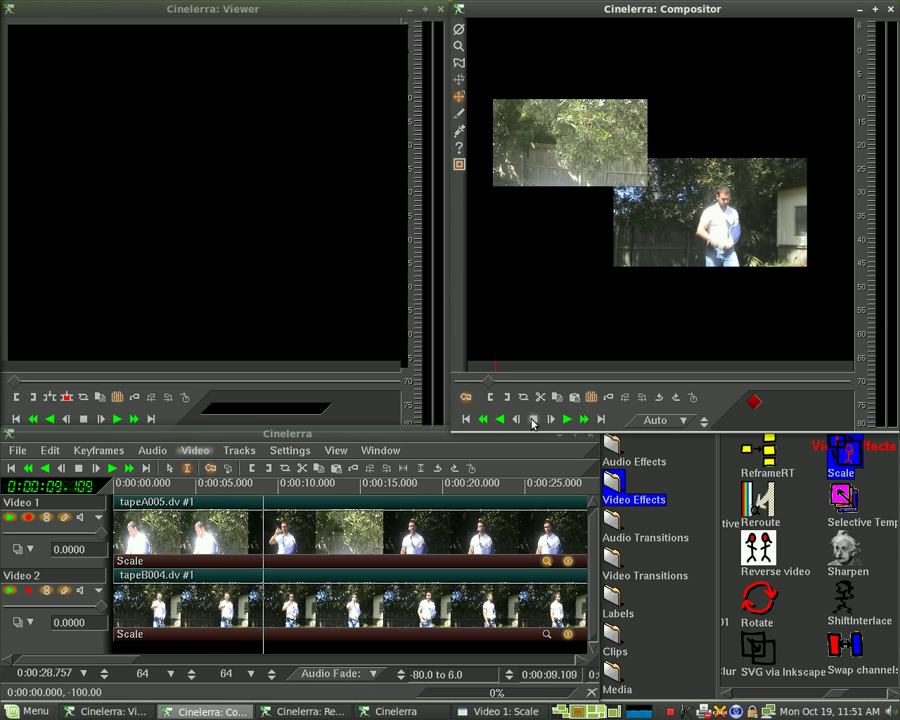
click(533, 420)
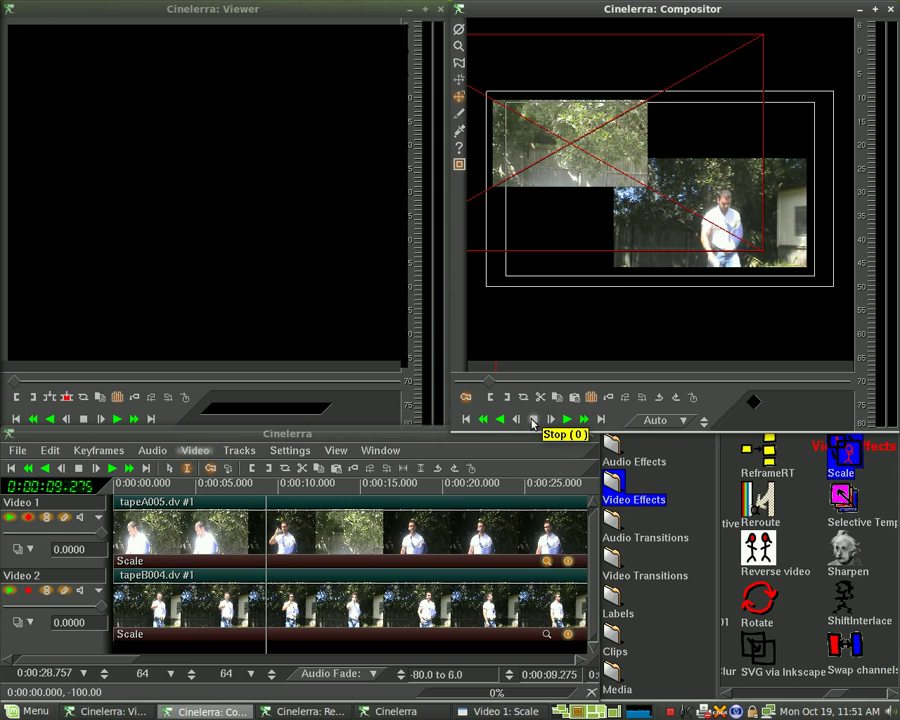